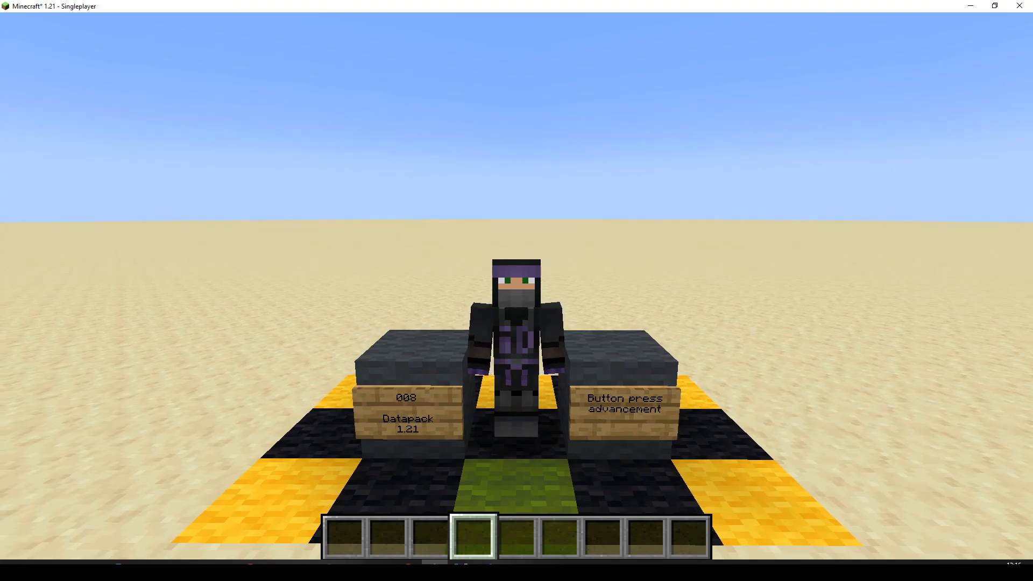
# Step: Dismiss the chat and return to first-person view facing the four buttons
pyautogui.press('t')
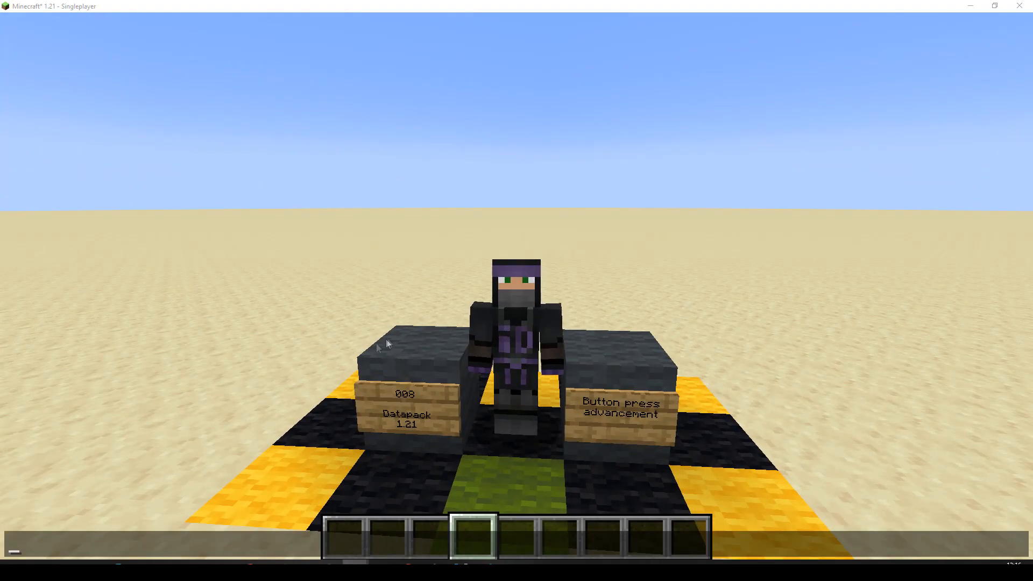
pyautogui.press('Escape')
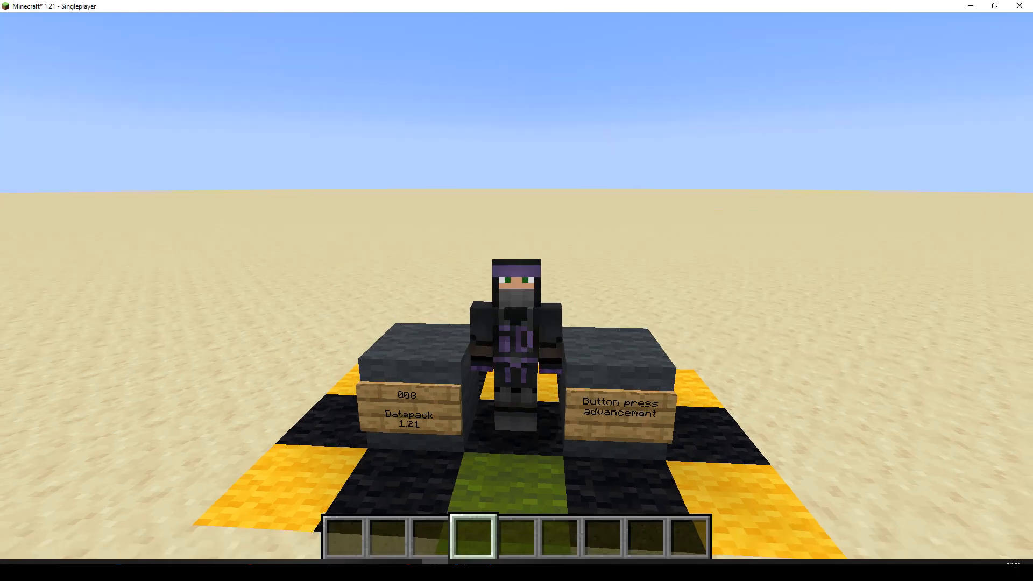
pyautogui.press('F5')
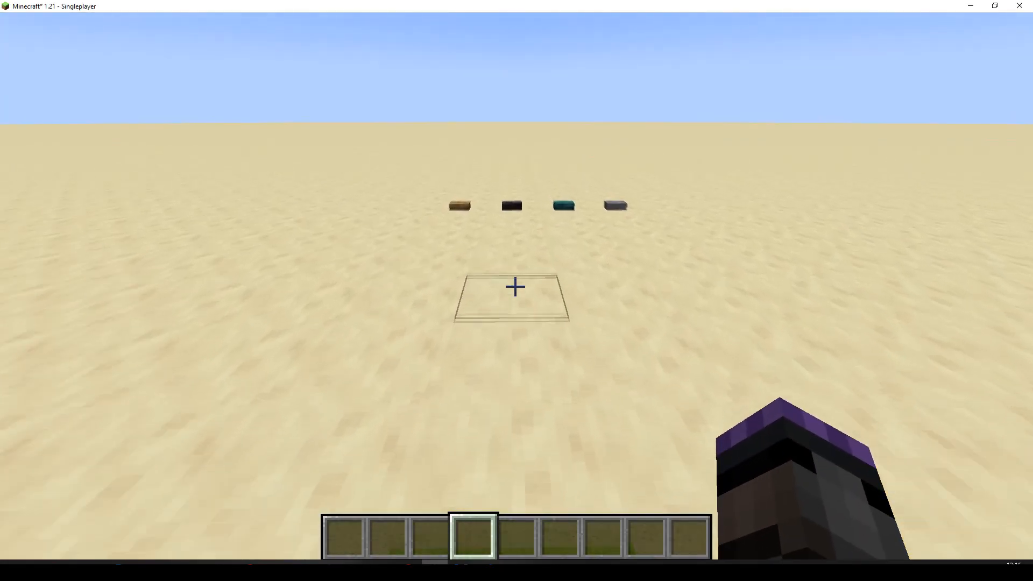
# Step: Walk up and press the buttons so chat fills with 'I pressed a button!' messages
pyautogui.press('w')
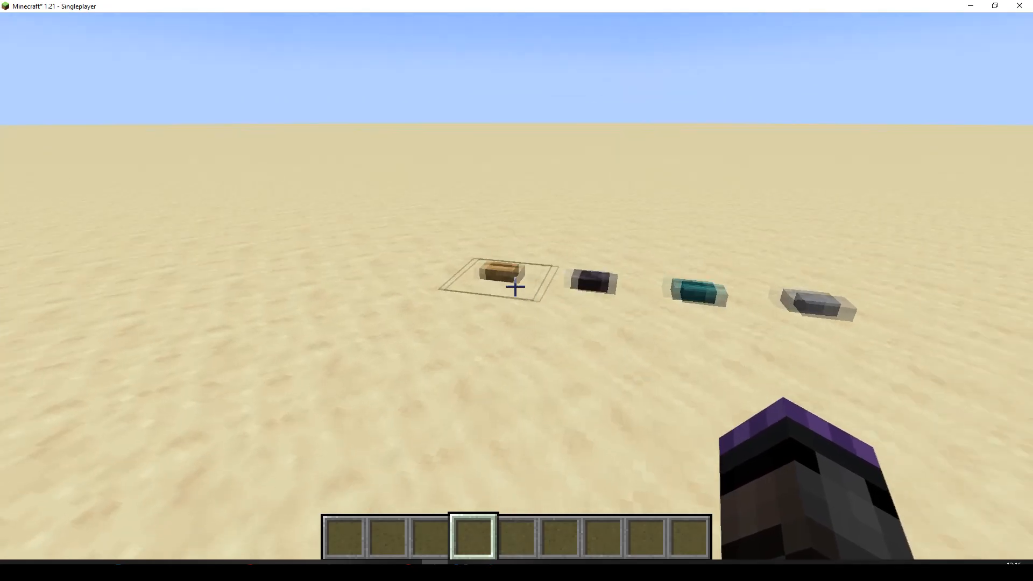
pyautogui.rightClick(516, 287)
pyautogui.rightClick(515, 288)
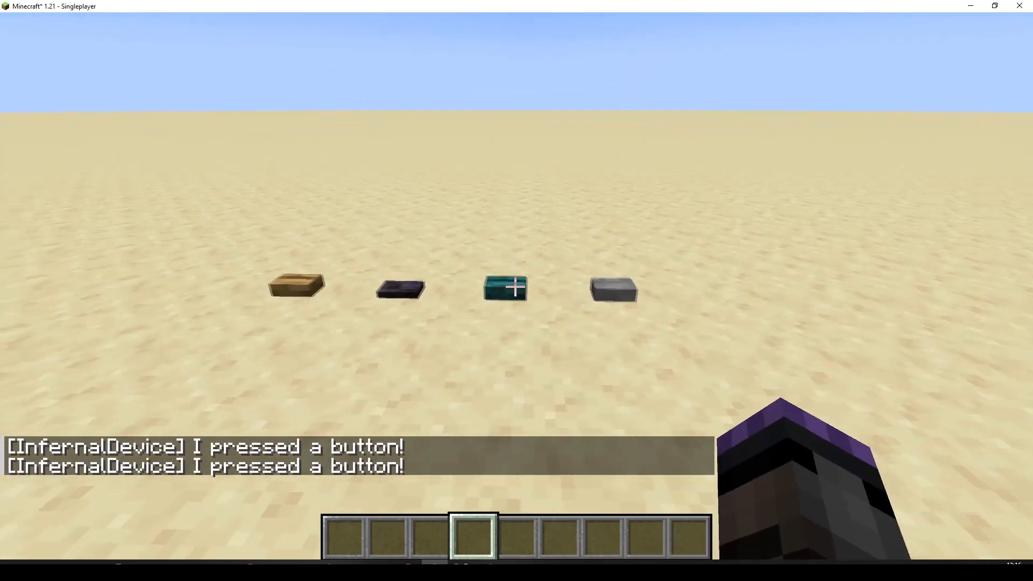
pyautogui.rightClick(515, 287)
# Step: Dig a pit in the sand and knock off the stone button
pyautogui.click(515, 287)
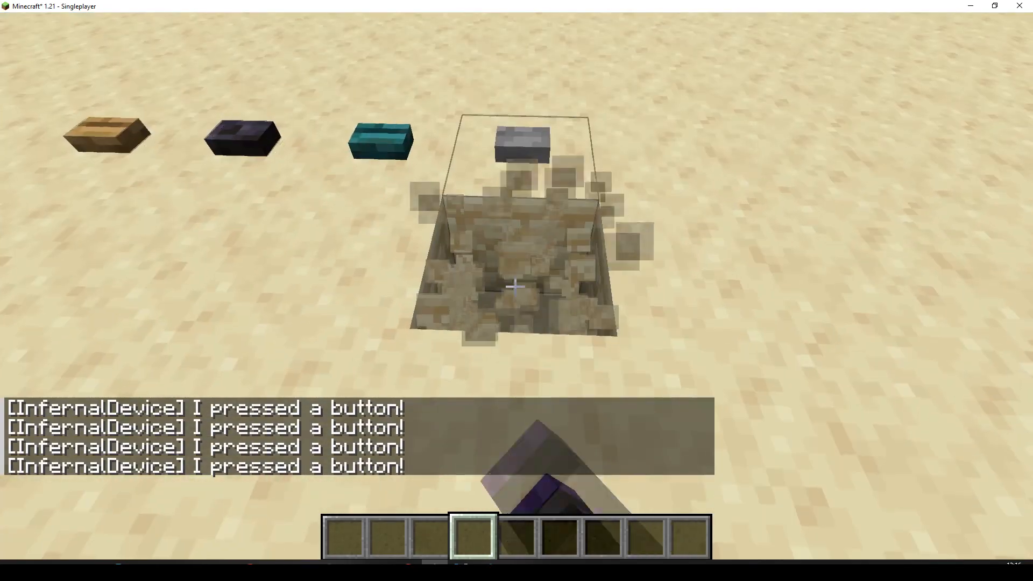
pyautogui.click(515, 287)
pyautogui.click(515, 287)
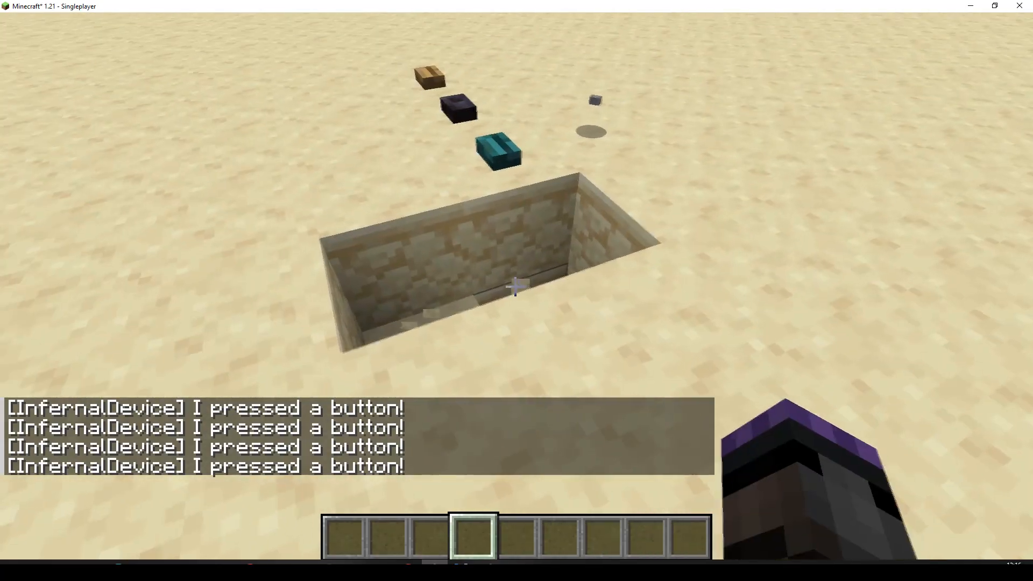
# Step: Press the remaining buttons again, hold sandstone and switch to third-person front view
pyautogui.rightClick(514, 287)
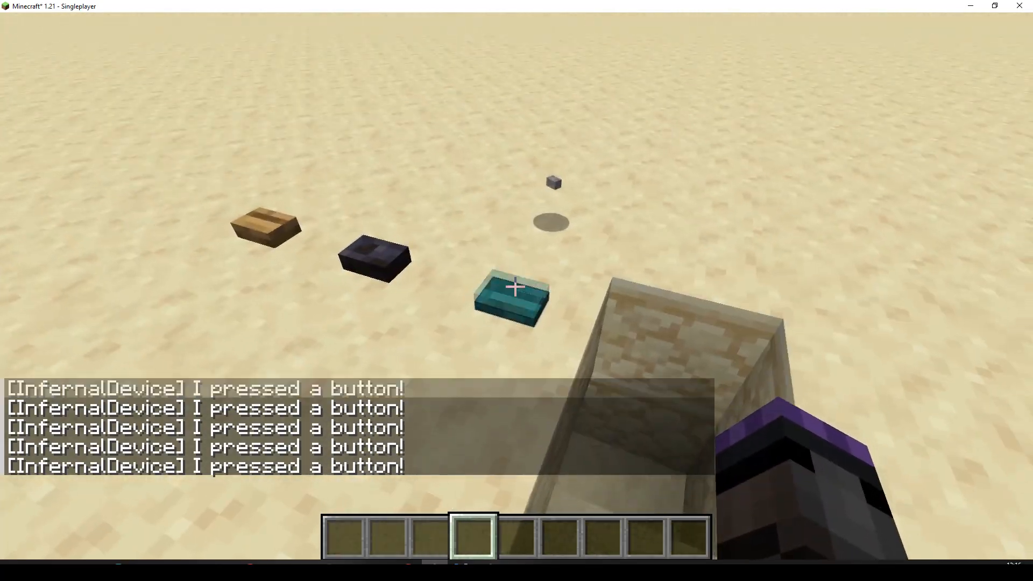
pyautogui.rightClick(515, 287)
pyautogui.rightClick(514, 288)
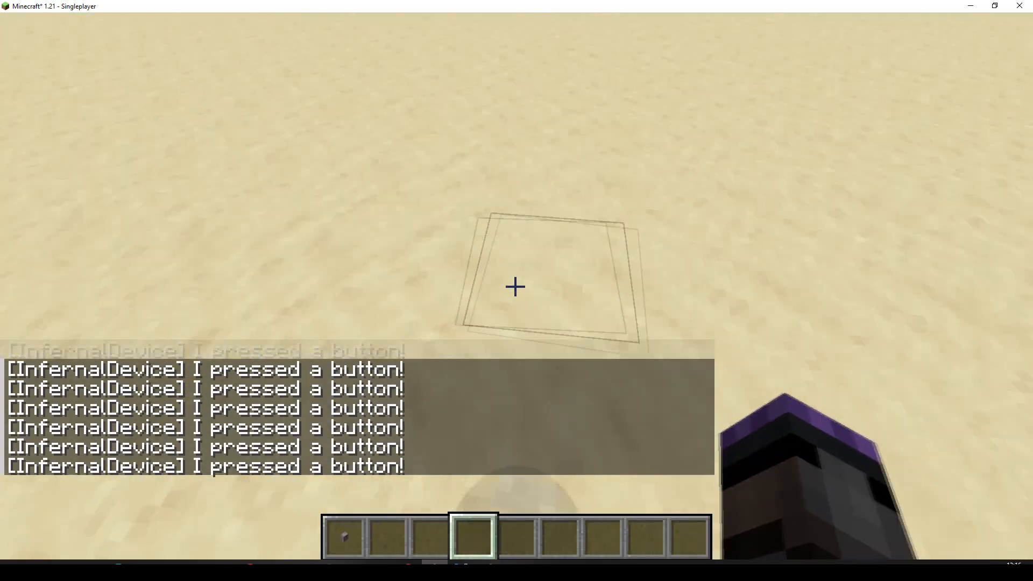
pyautogui.press('4')
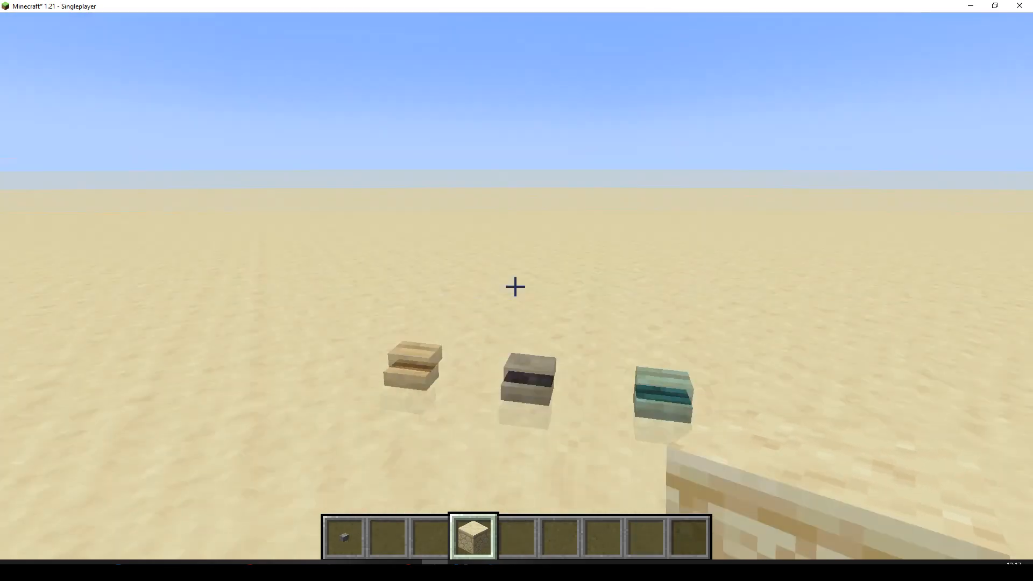
pyautogui.press('F5')
pyautogui.press('F5')
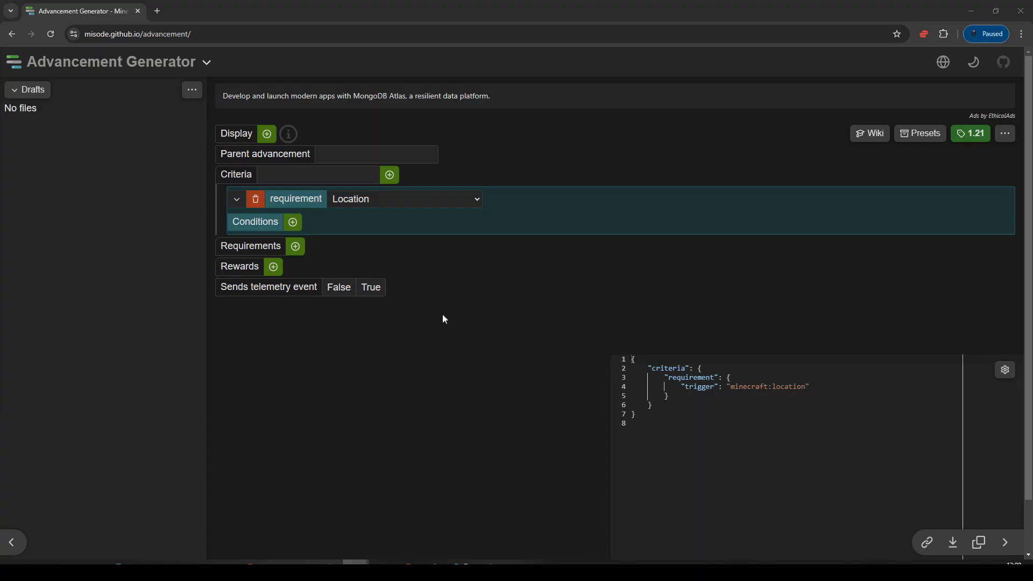
# Step: Set the criterion's trigger to Any block use and add an empty Conditions section
pyautogui.click(477, 198)
pyautogui.scroll(3, 412, 244)
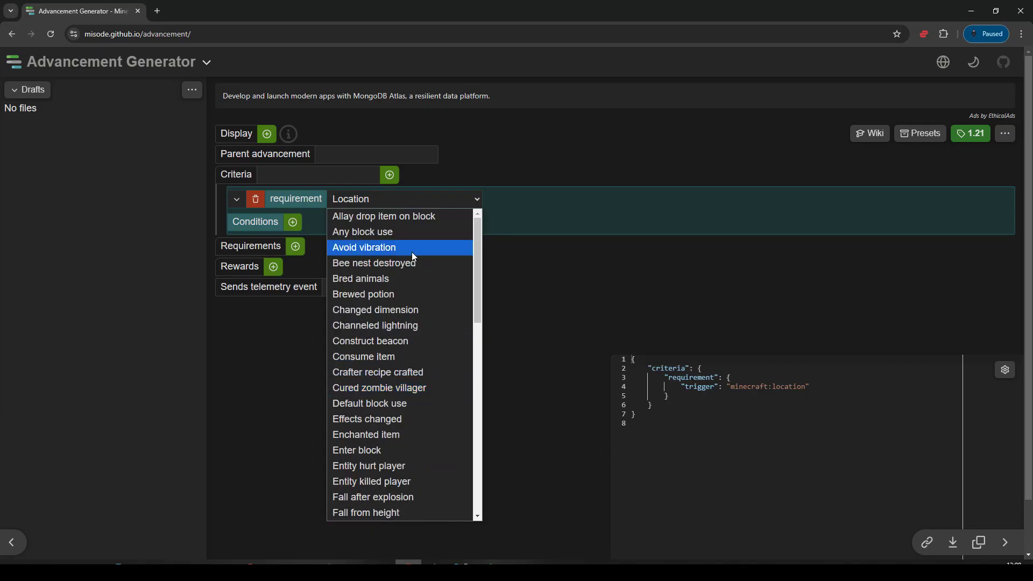
pyautogui.click(385, 235)
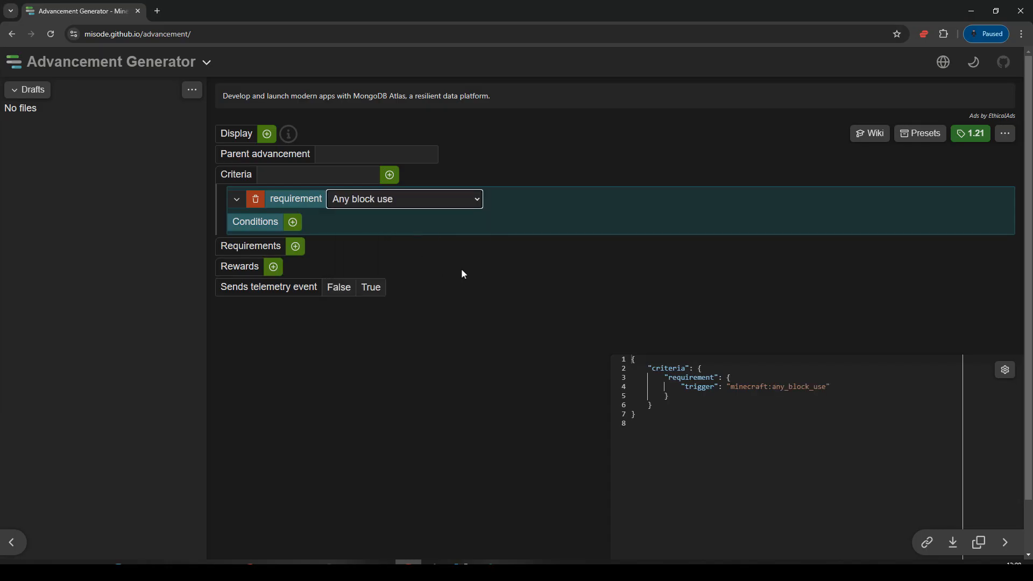
pyautogui.click(292, 221)
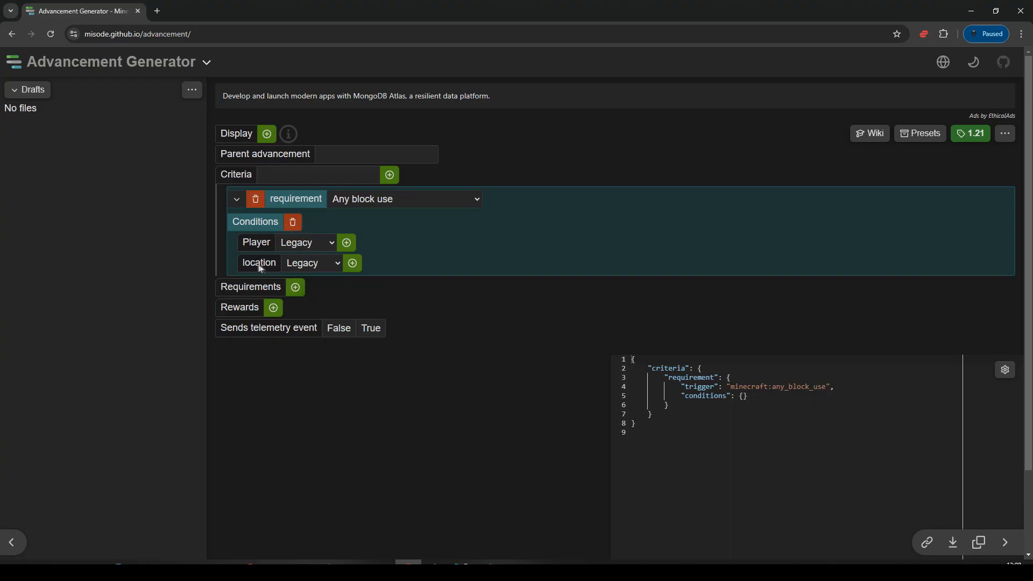
# Step: Make location a conditions list with a Location check holding an empty block predicate
pyautogui.click(339, 263)
pyautogui.click(321, 296)
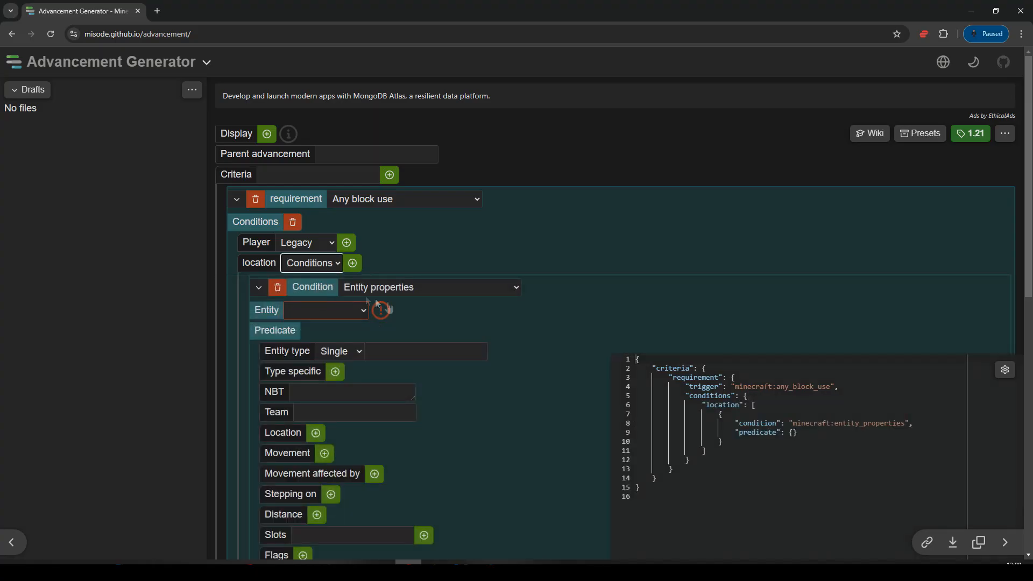
pyautogui.scroll(-2, 555, 339)
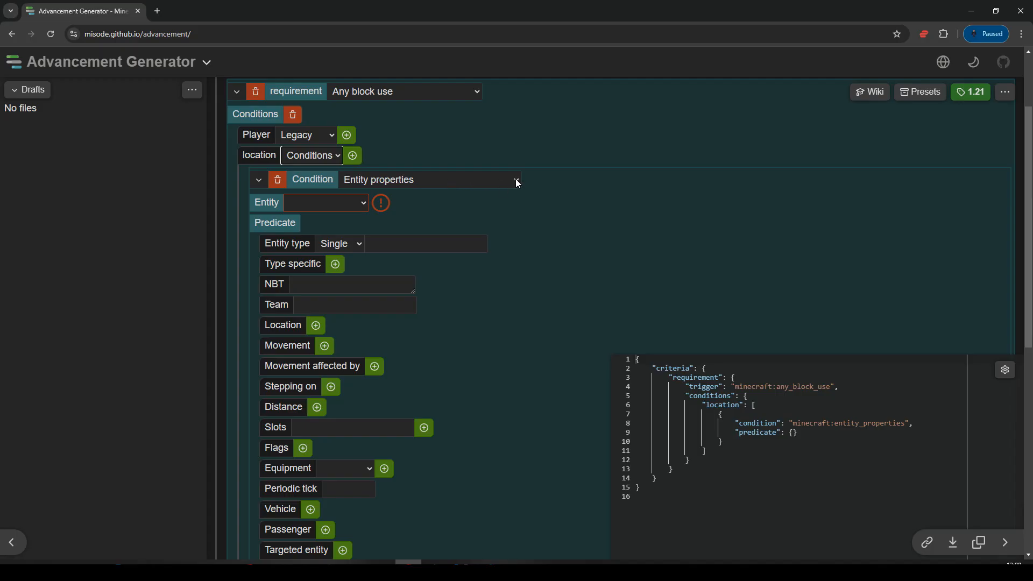
pyautogui.click(517, 181)
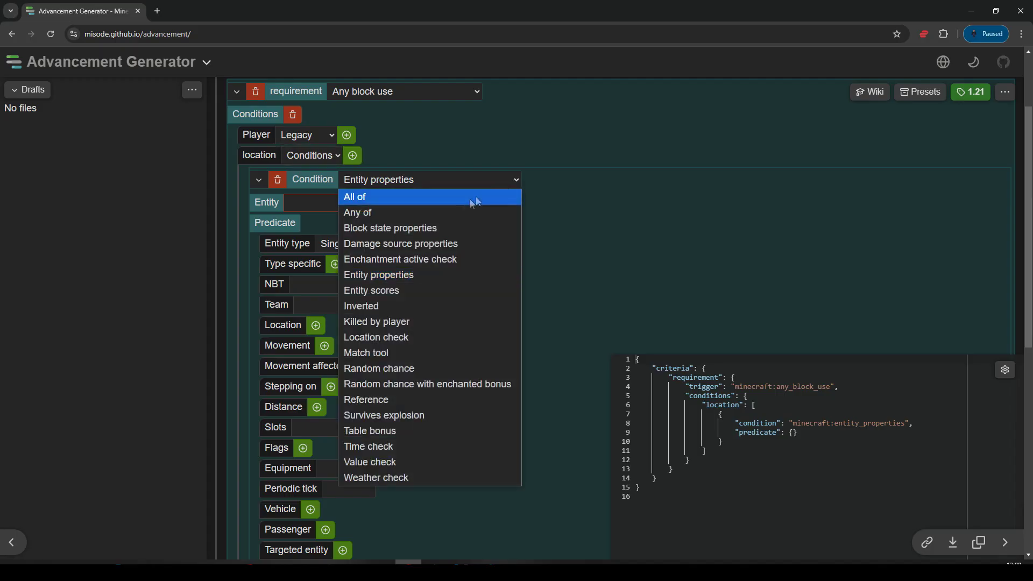
pyautogui.click(407, 338)
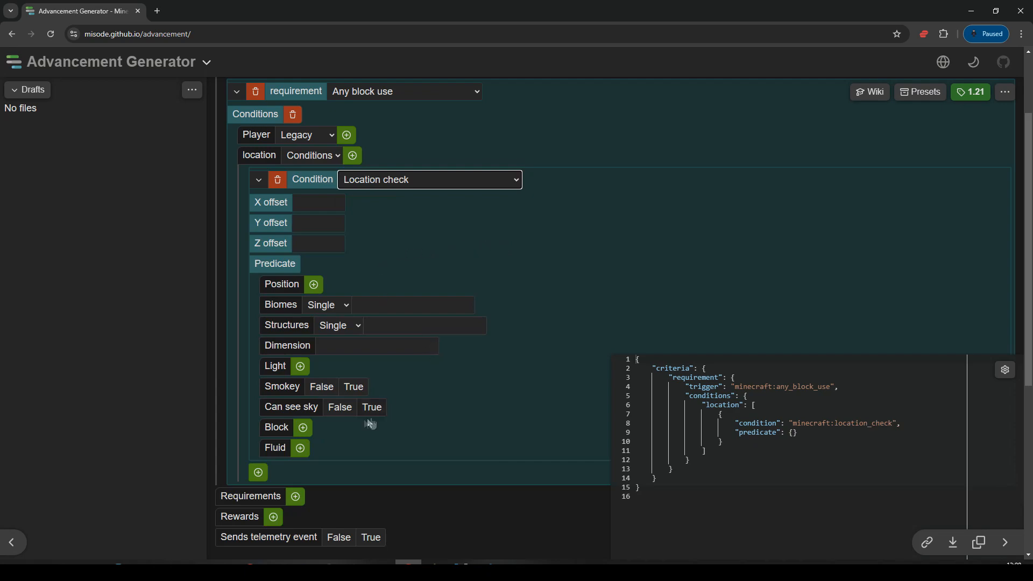
pyautogui.click(303, 427)
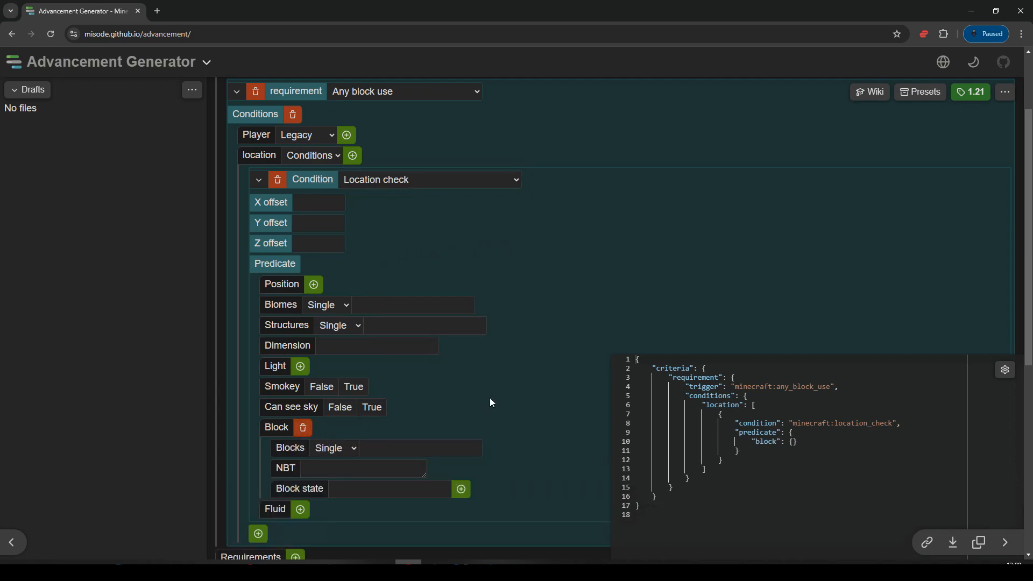
pyautogui.scroll(-1, 489, 398)
# Step: Replace minecraft:oak_button in the block predicate with the #minecraft:buttons tag
pyautogui.click(413, 394)
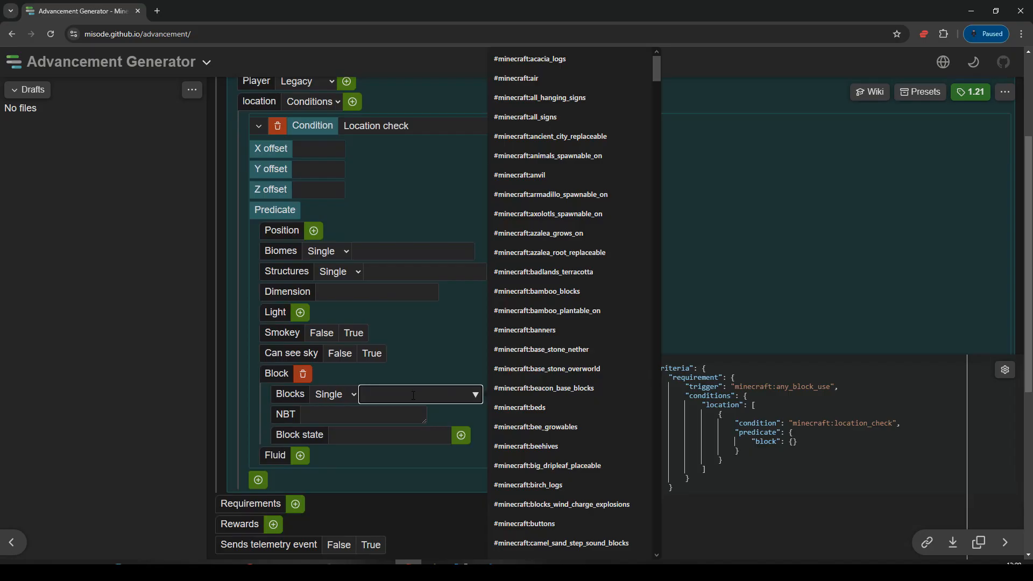
pyautogui.write('oak_b')
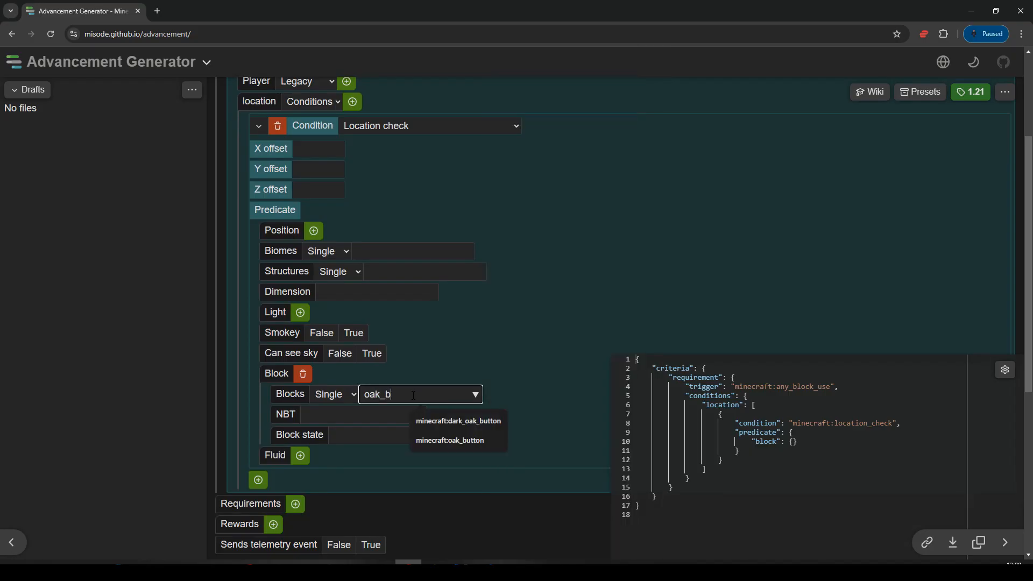
pyautogui.write('utton')
pyautogui.click(544, 353)
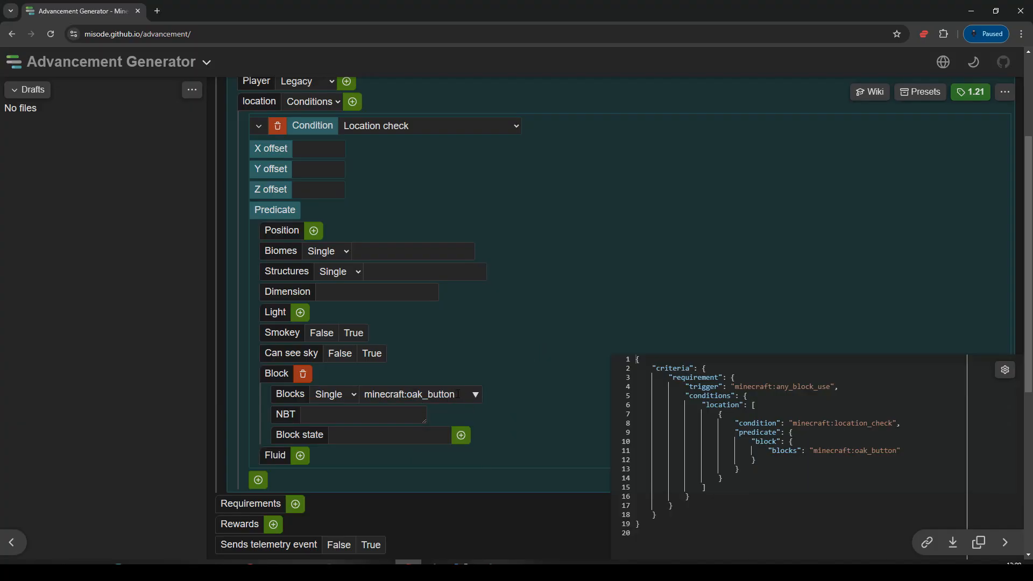
pyautogui.moveTo(459, 394); pyautogui.dragTo(365, 395)
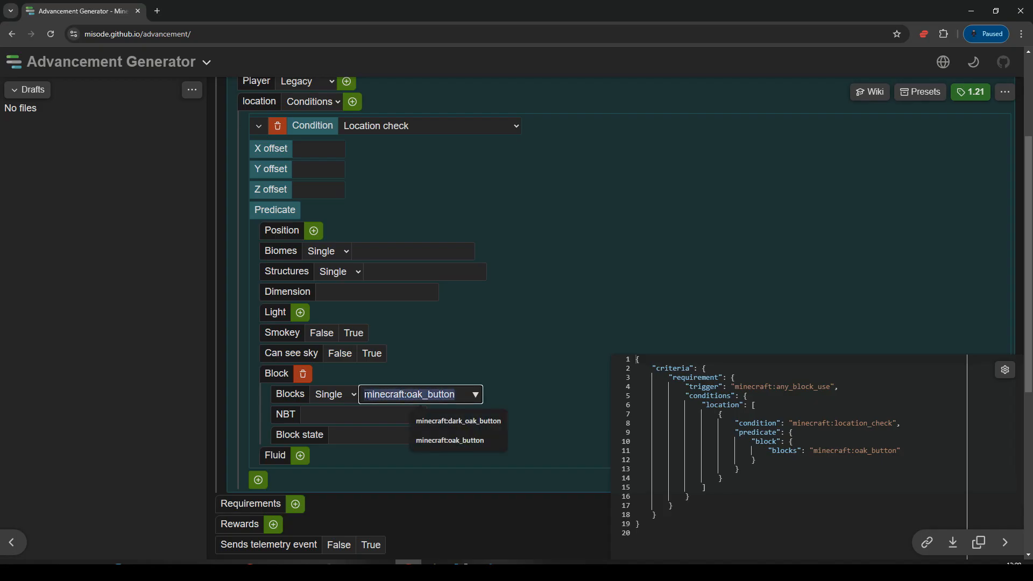
pyautogui.write('tto')
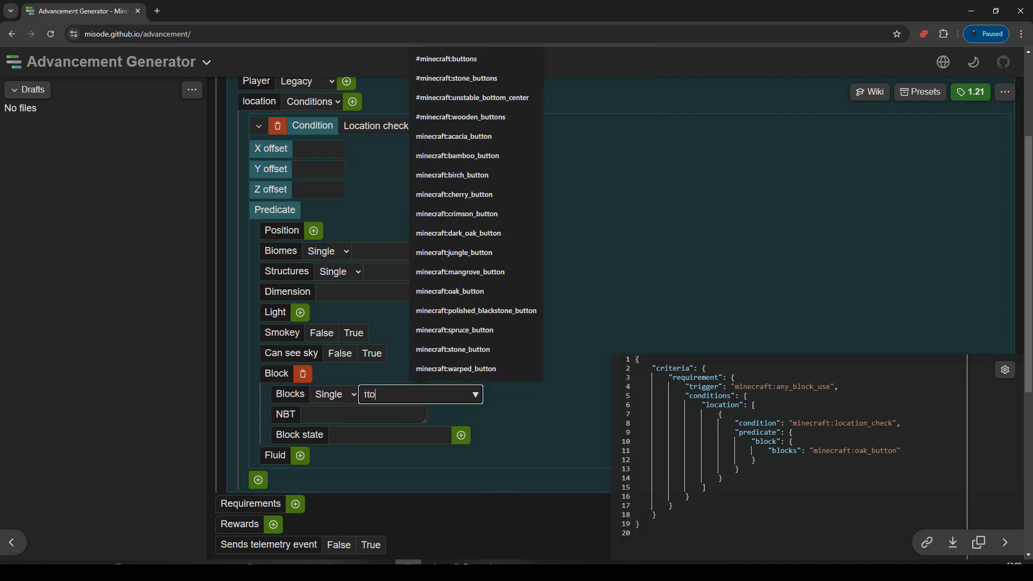
pyautogui.write('n')
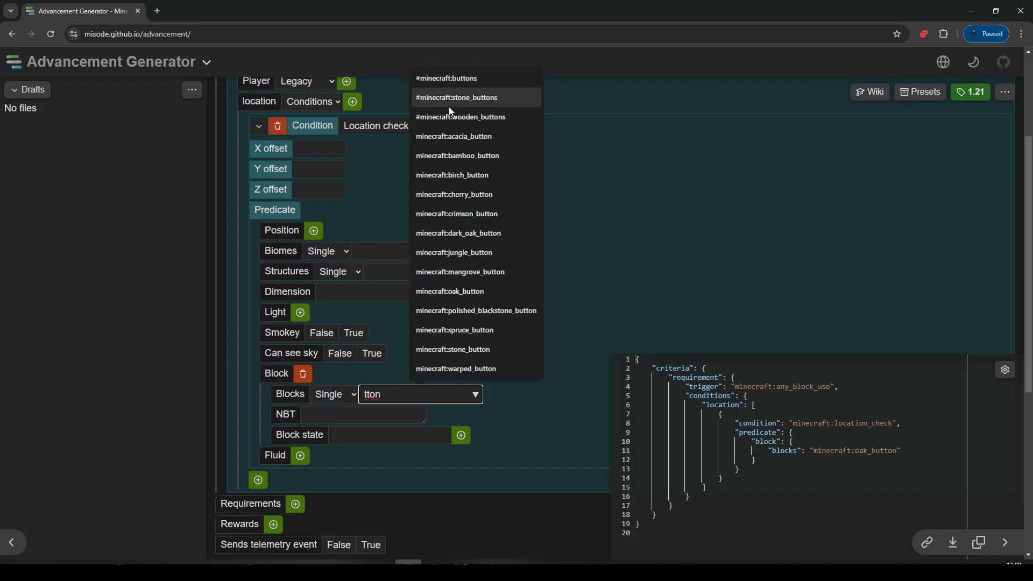
pyautogui.click(466, 79)
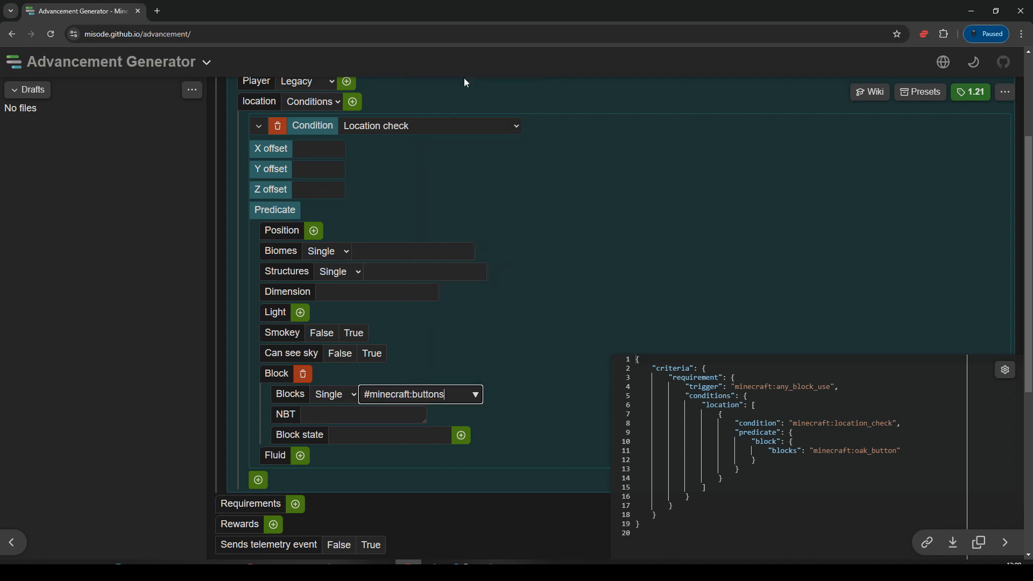
pyautogui.click(533, 376)
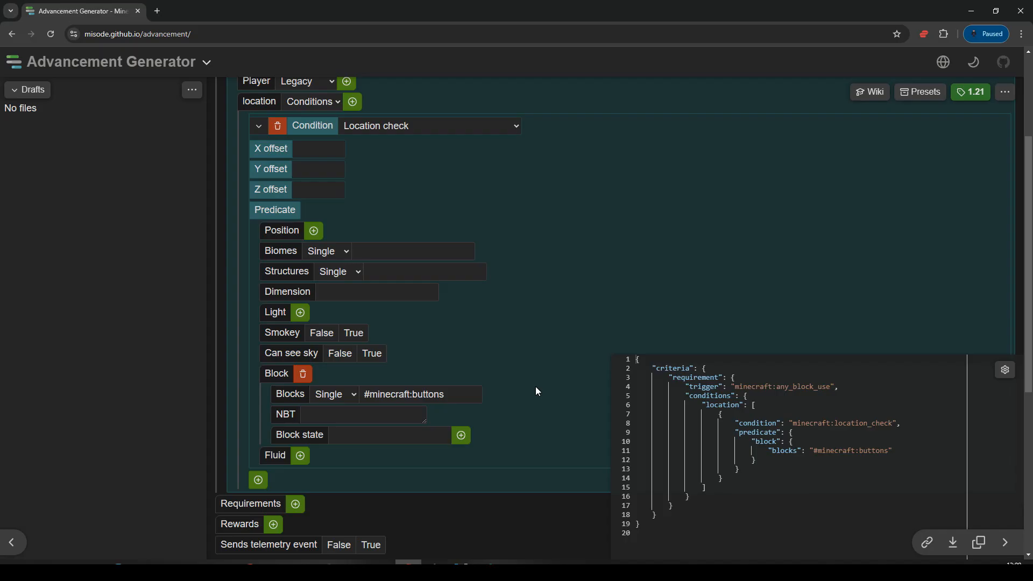
pyautogui.scroll(-1, 535, 386)
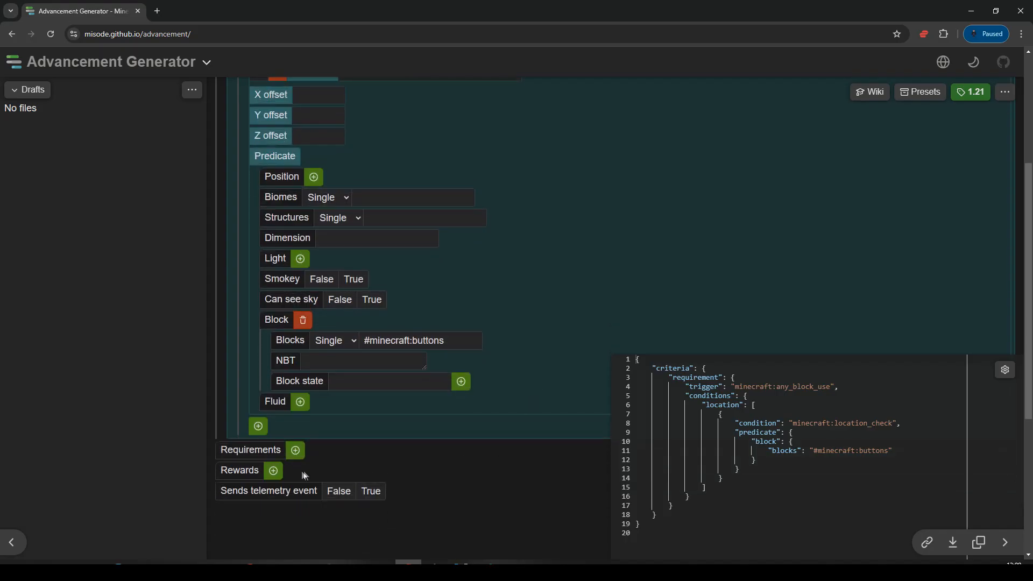
# Step: Add function reward idyt_008:pressed_button and copy the generated advancement JSON
pyautogui.click(274, 470)
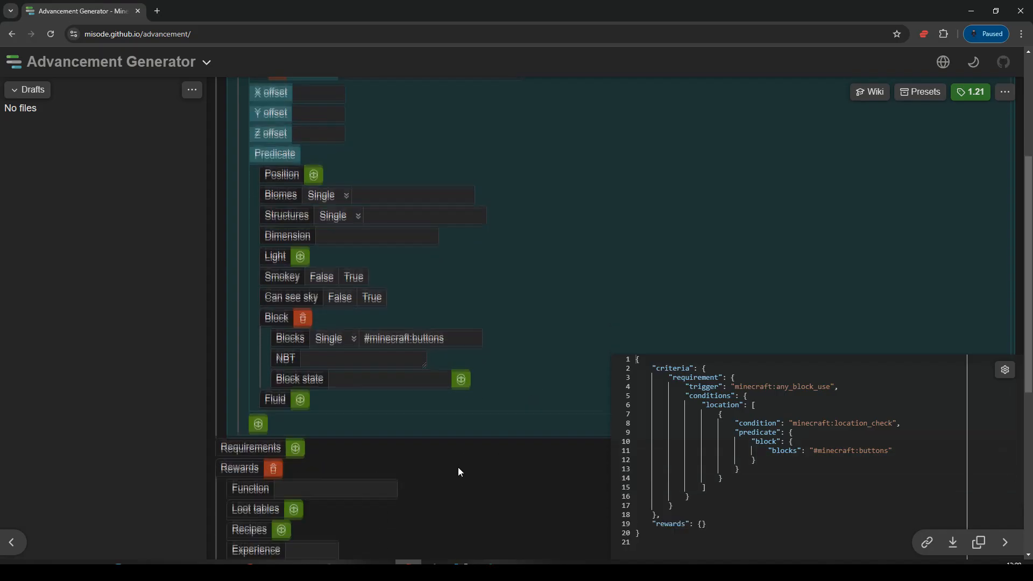
pyautogui.scroll(-1, 457, 466)
pyautogui.click(346, 438)
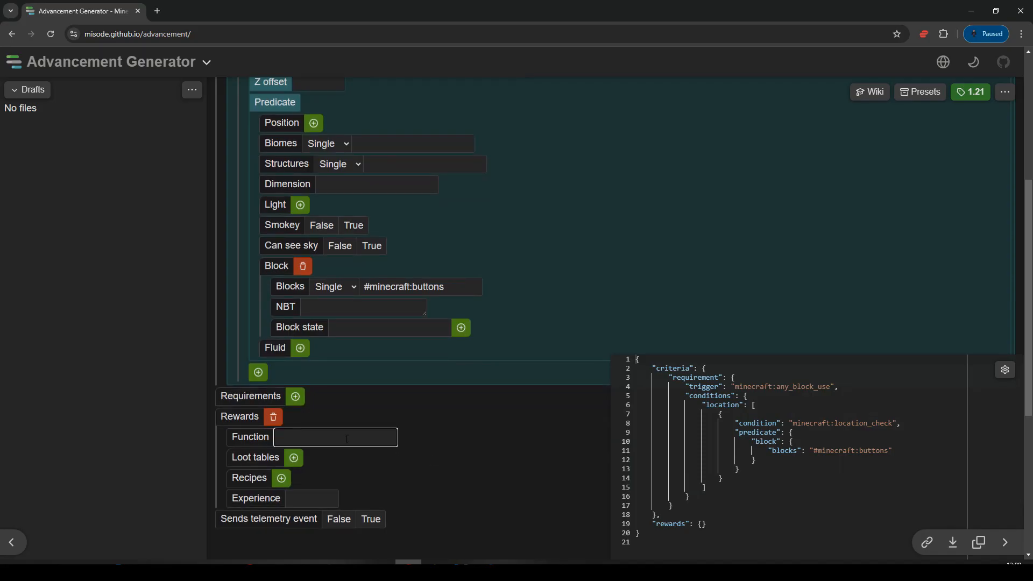
pyautogui.write('idyt_')
pyautogui.write('008')
pyautogui.write(':pressed')
pyautogui.write('_button')
pyautogui.click(451, 423)
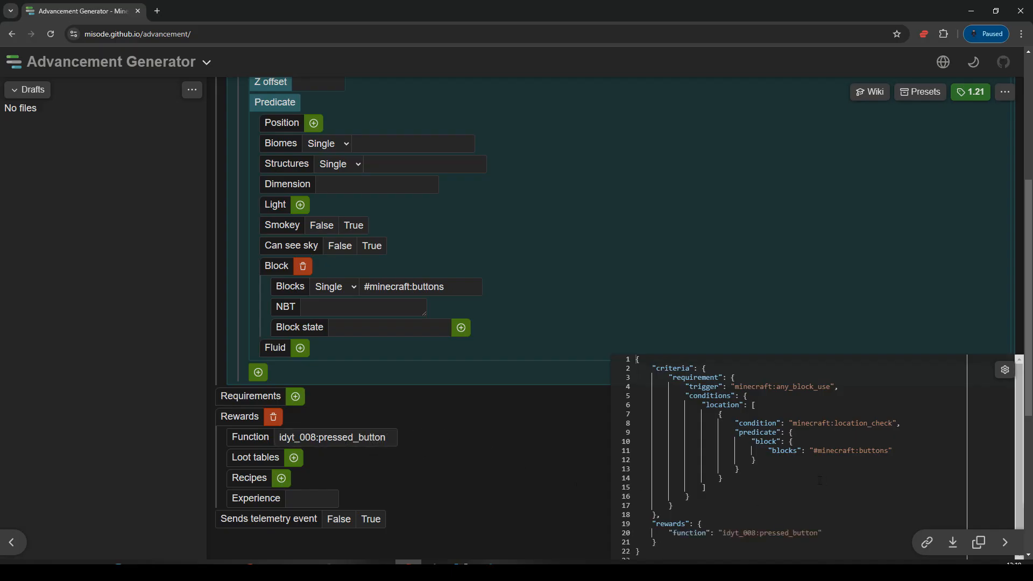
pyautogui.scroll(5, 413, 323)
pyautogui.scroll(-3, 414, 323)
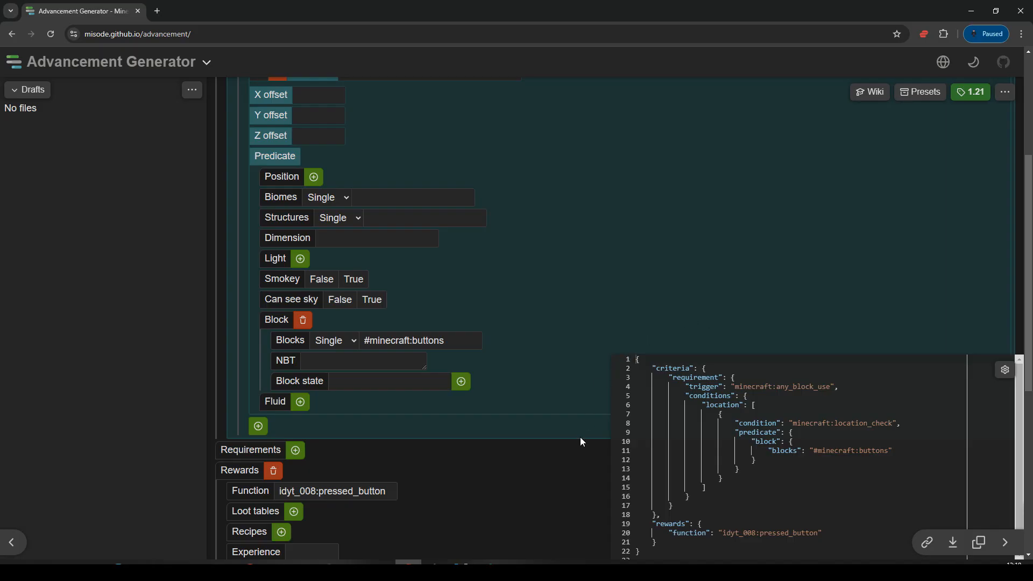
pyautogui.click(978, 542)
# Step: Create an advancement folder inside the idyt_008 namespace
pyautogui.click(488, 562)
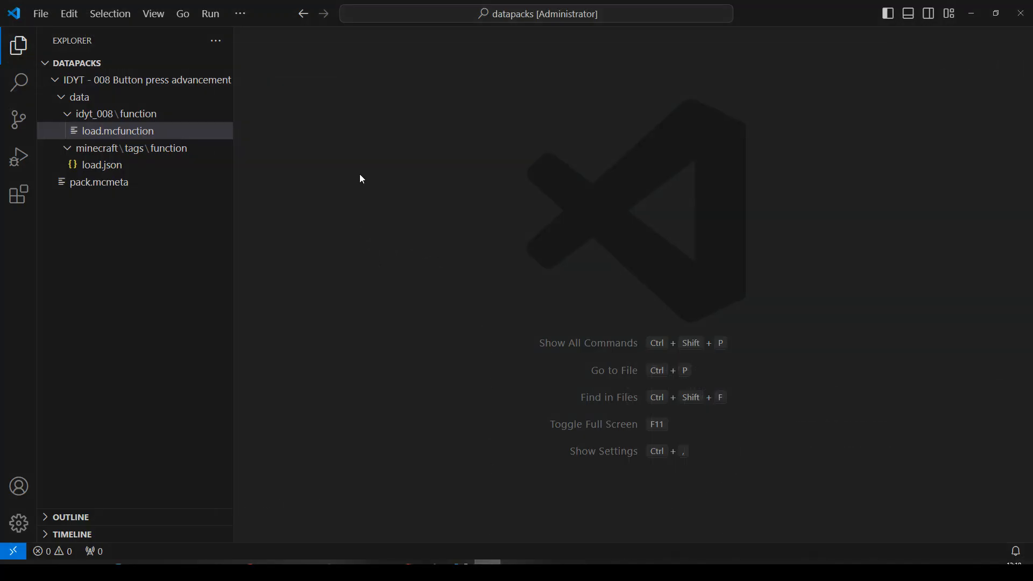
pyautogui.moveTo(147, 233)
pyautogui.rightClick(93, 114)
pyautogui.click(142, 149)
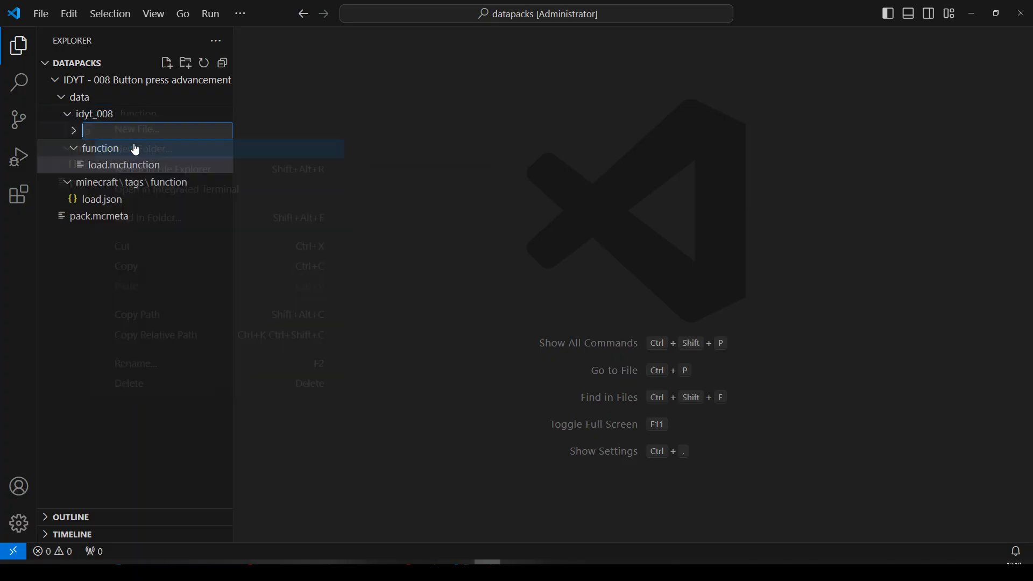
pyautogui.write('adva')
pyautogui.write('ncem')
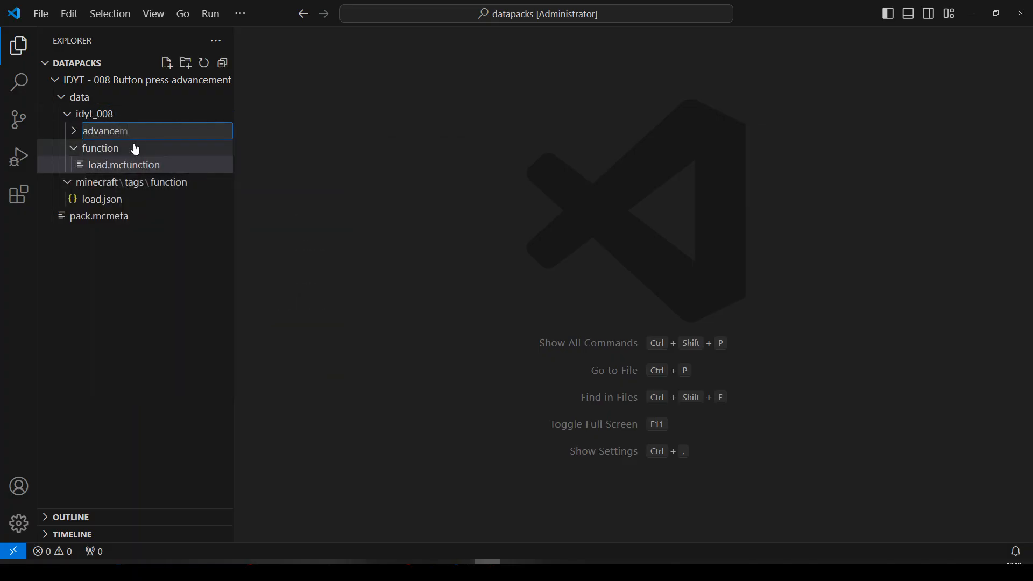
pyautogui.write('ent')
pyautogui.press('Return')
# Step: Create pressed_button.json inside the new advancement folder
pyautogui.rightClick(119, 131)
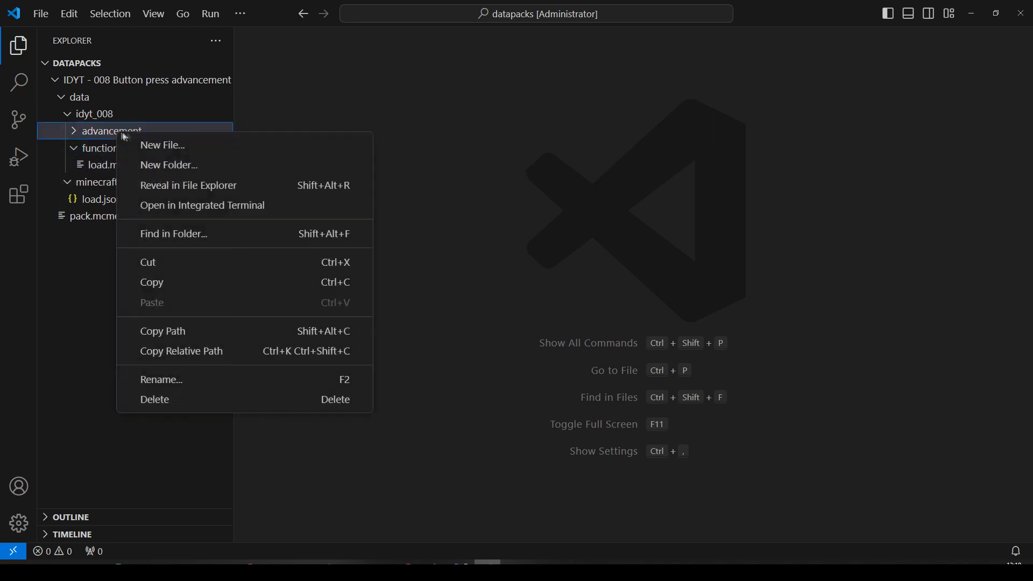
pyautogui.click(175, 148)
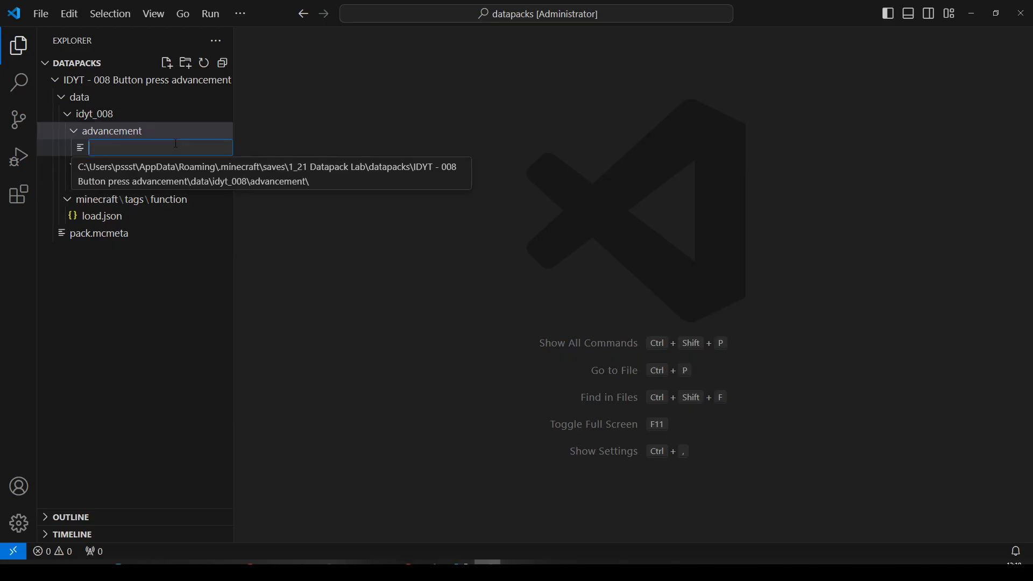
pyautogui.write('pressed_button')
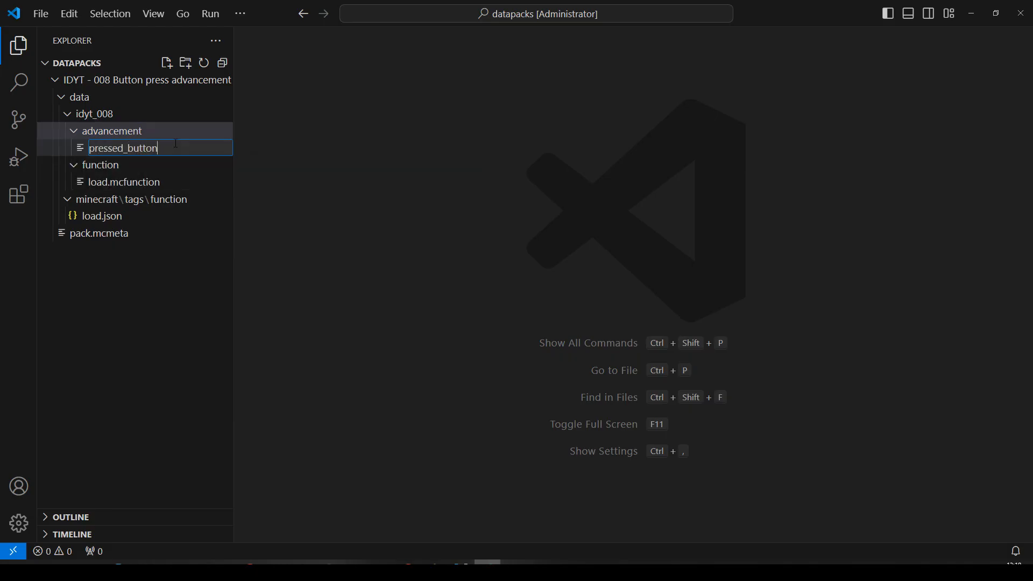
pyautogui.write('.json')
pyautogui.press('Return')
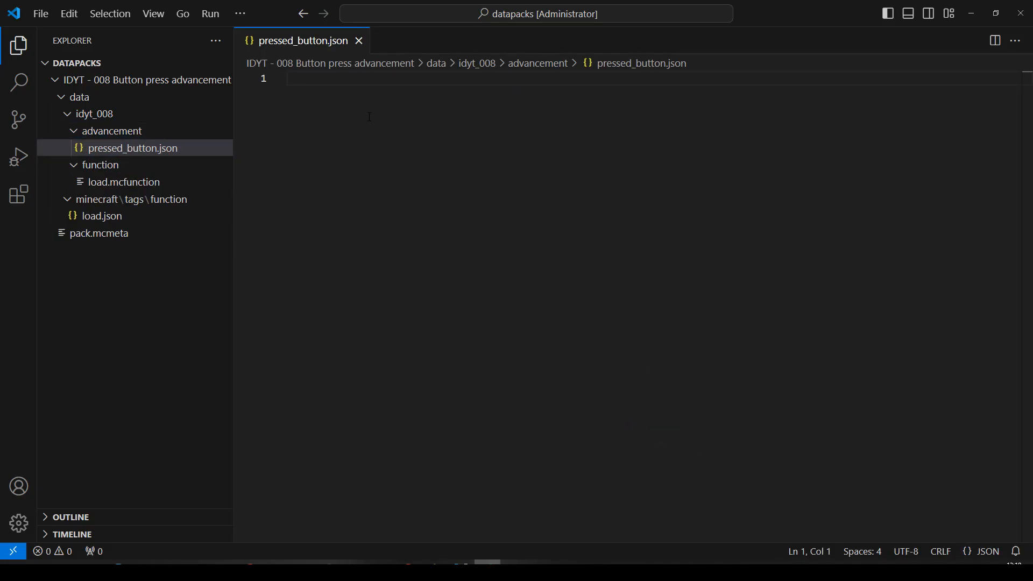
# Step: Paste the advancement JSON into pressed_button.json, save it and inspect the reward entry
pyautogui.hotkey('ctrl', 'v')
pyautogui.hotkey('ctrl', 's')
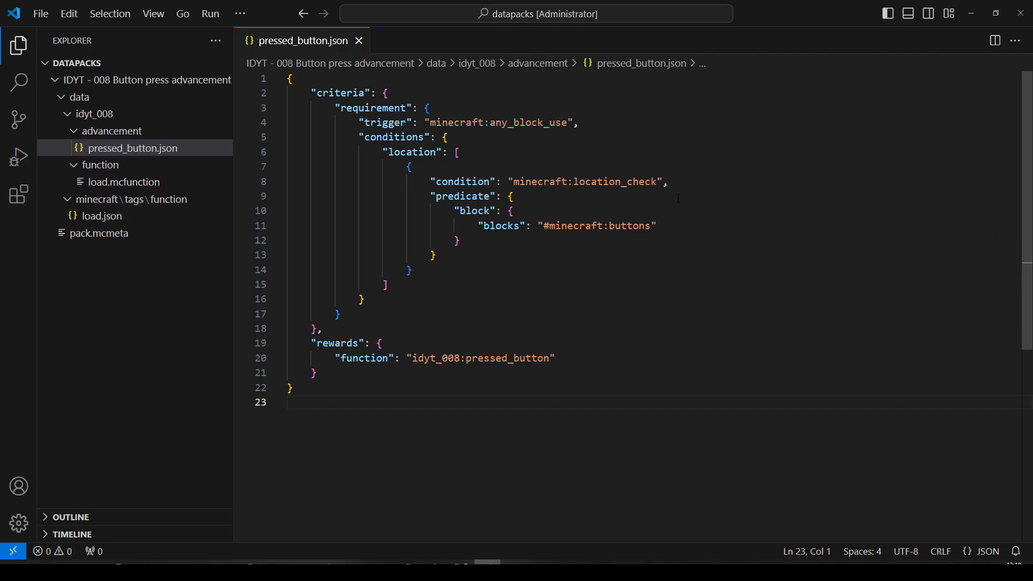
pyautogui.click(567, 357)
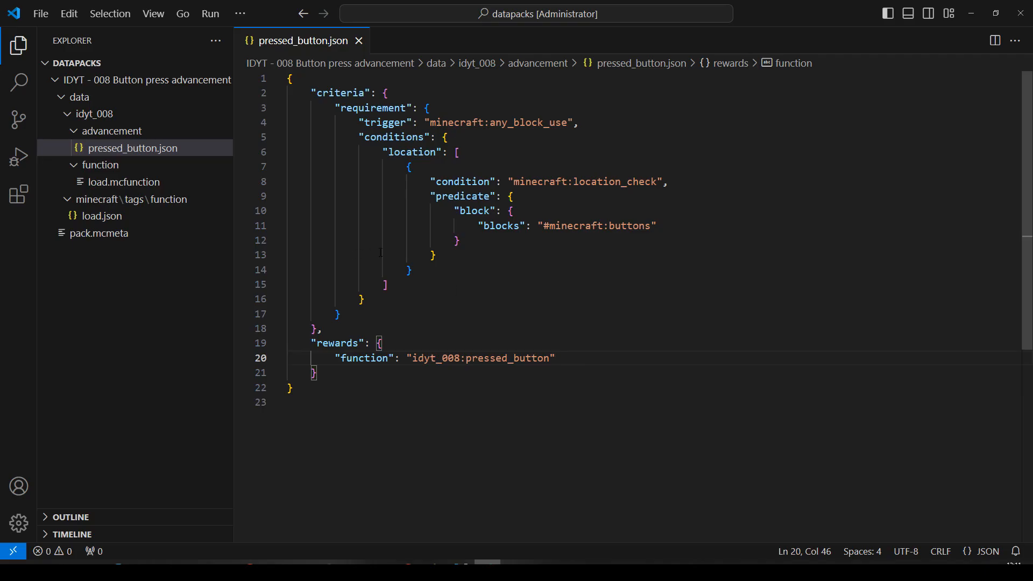
# Step: Enable the Datapack Helper Plus extension, then return to the Explorer file tree
pyautogui.click(18, 193)
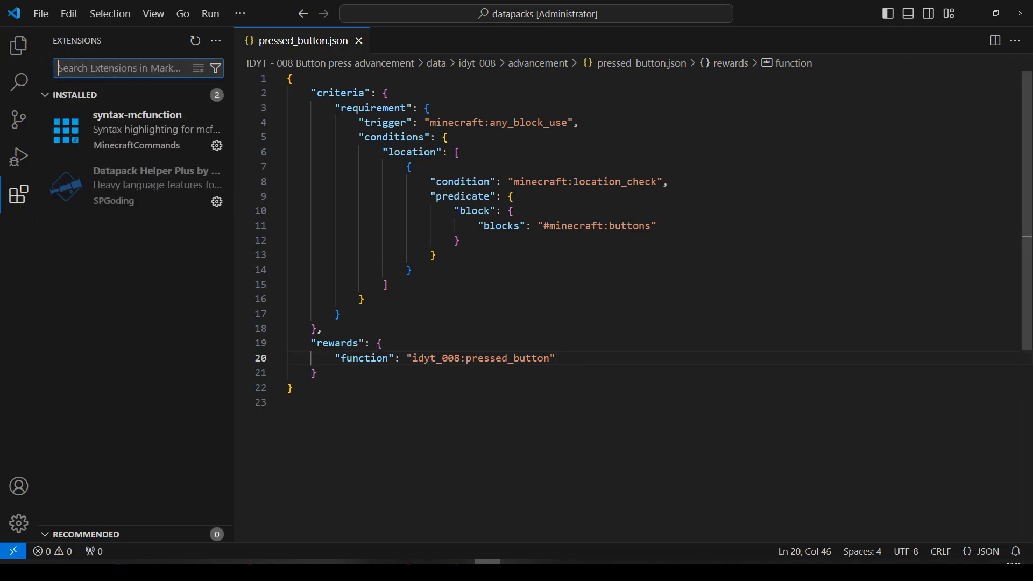
pyautogui.click(131, 185)
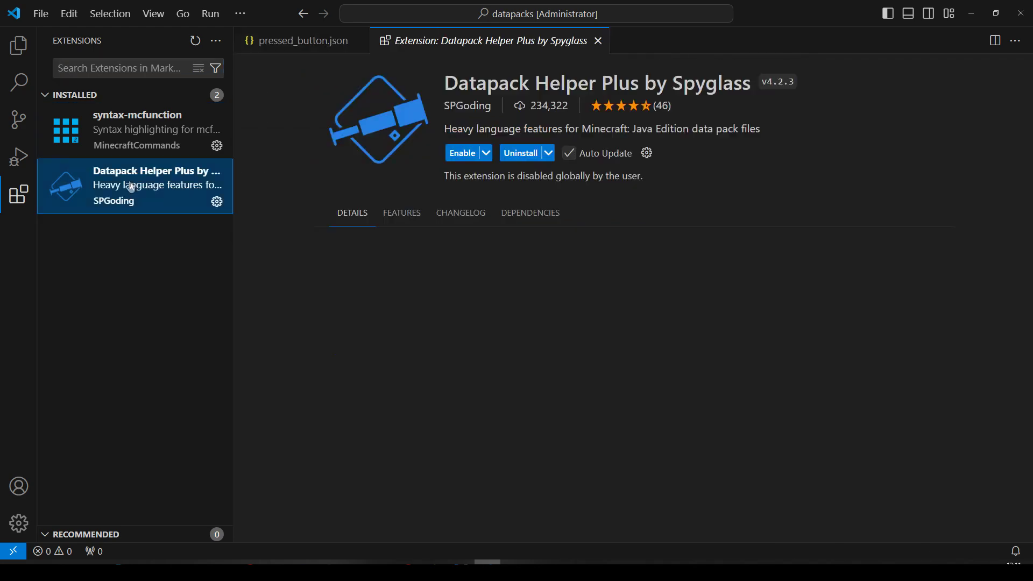
pyautogui.click(461, 154)
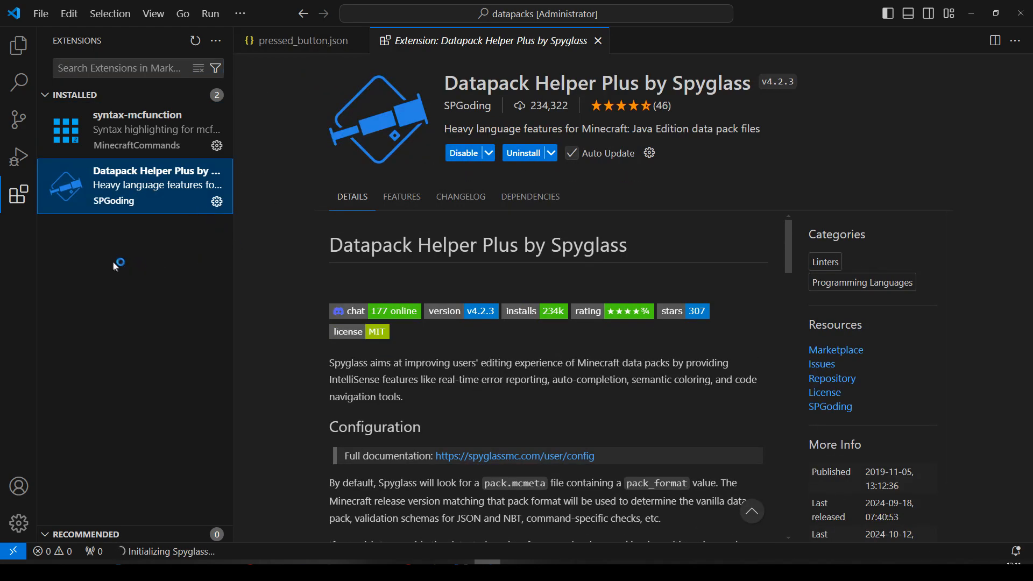
pyautogui.click(18, 46)
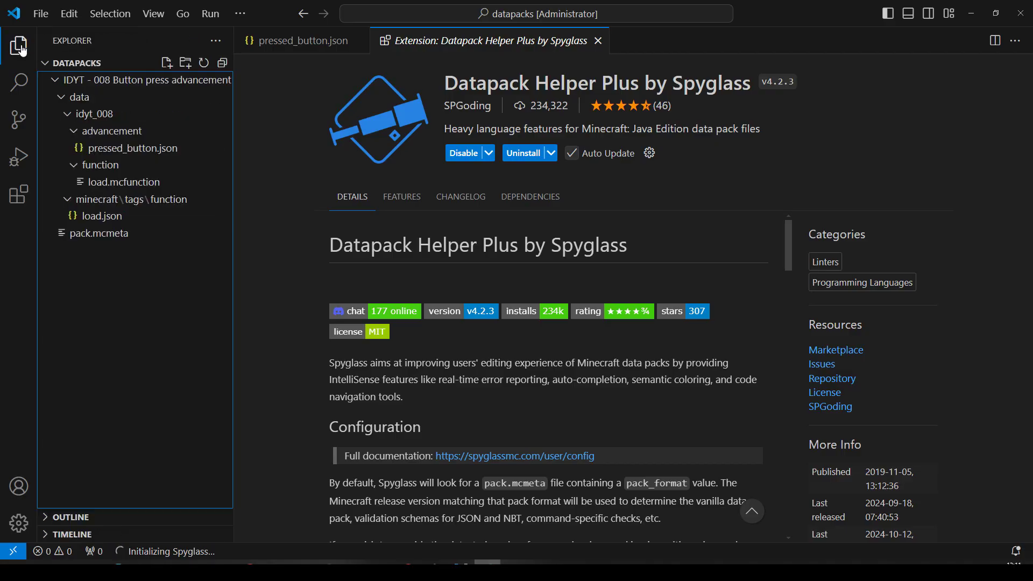
pyautogui.click(598, 40)
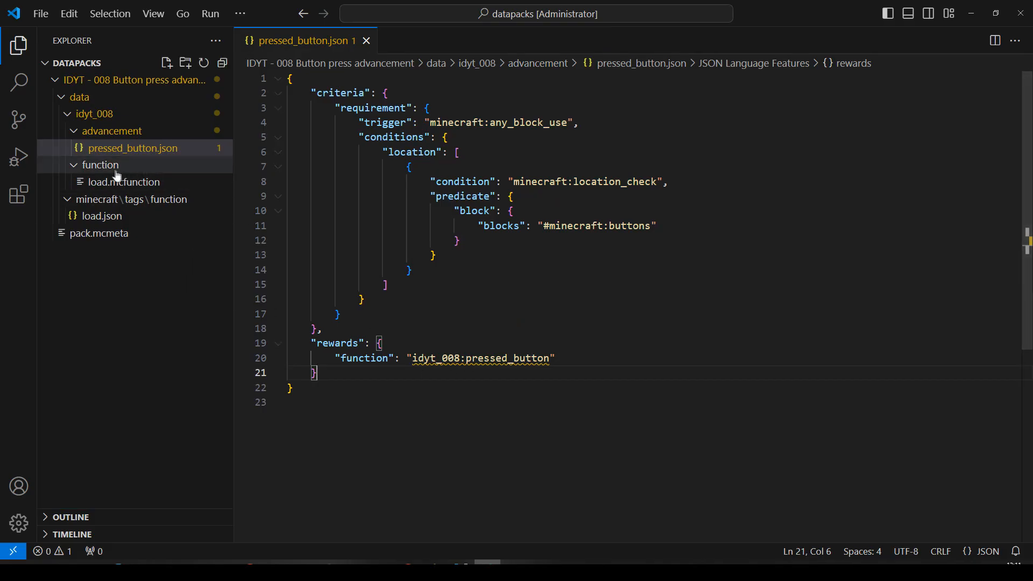
pyautogui.moveTo(100, 165)
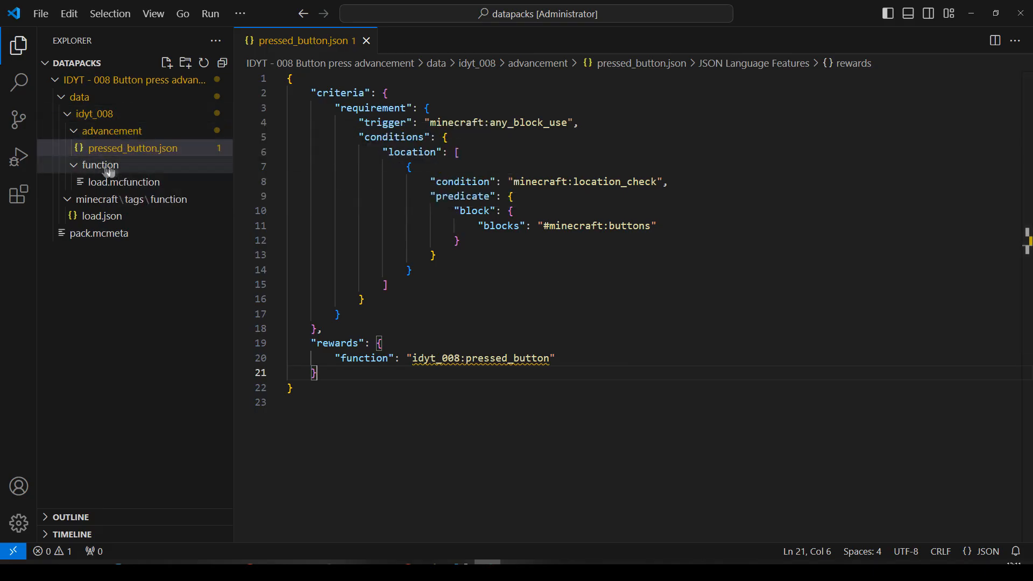
# Step: Create an empty pressed_button.mcfunction in the function folder
pyautogui.rightClick(108, 166)
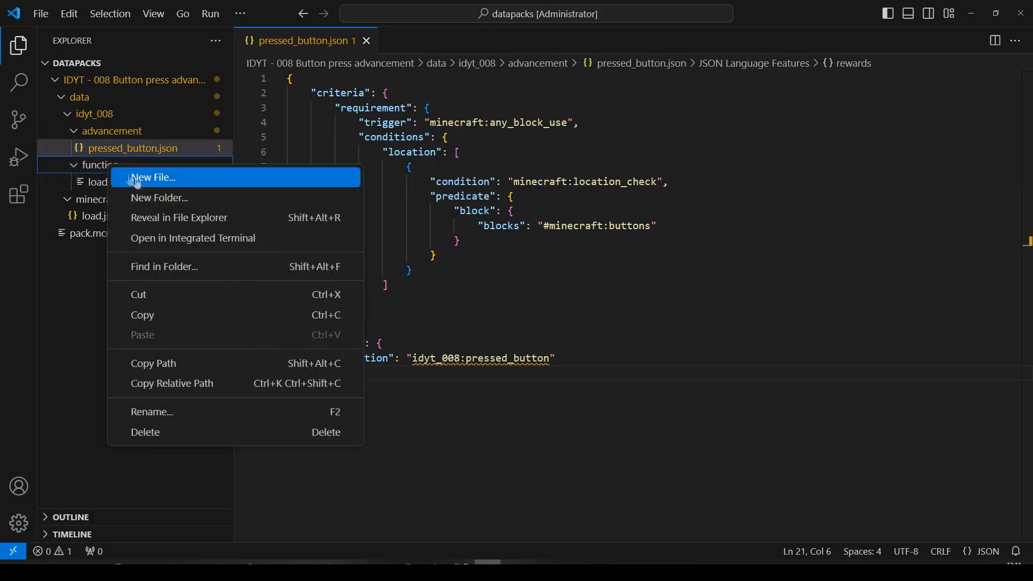
pyautogui.click(145, 176)
pyautogui.write('pressed_bu')
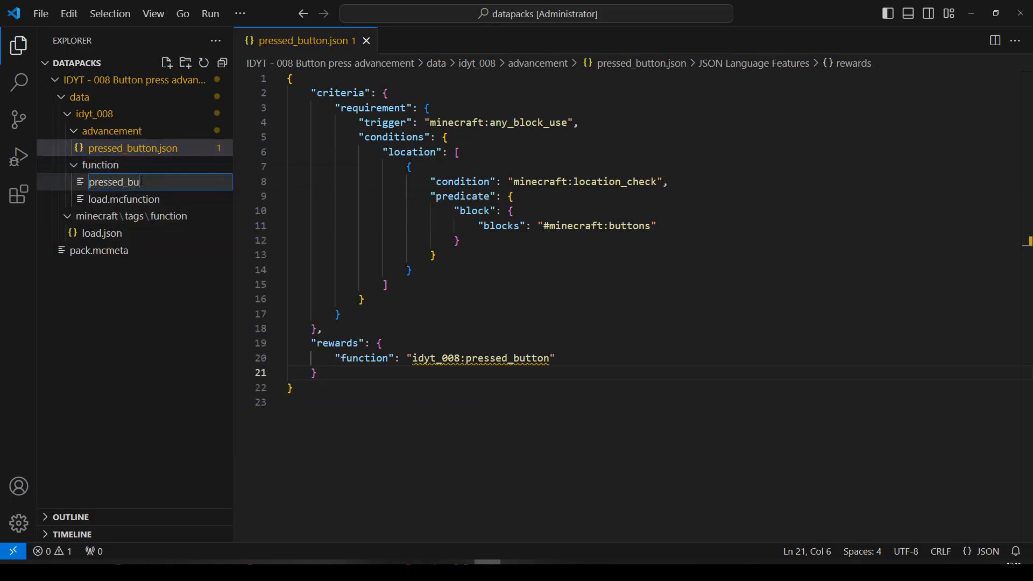
pyautogui.write('.mcfunction')
pyautogui.press('Return')
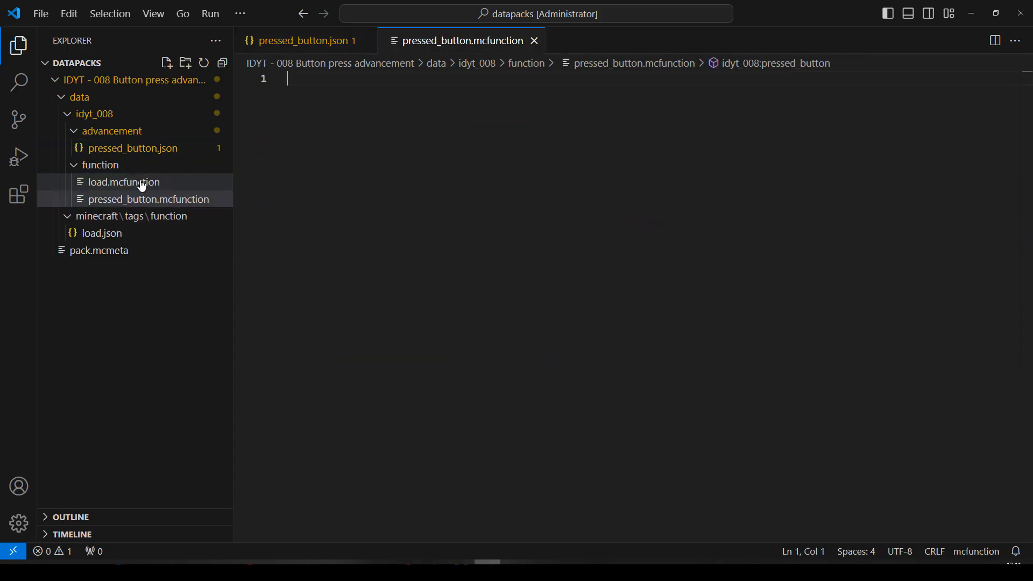
# Step: Retype the reward function name in pressed_button.json to clear the warning and save
pyautogui.click(148, 150)
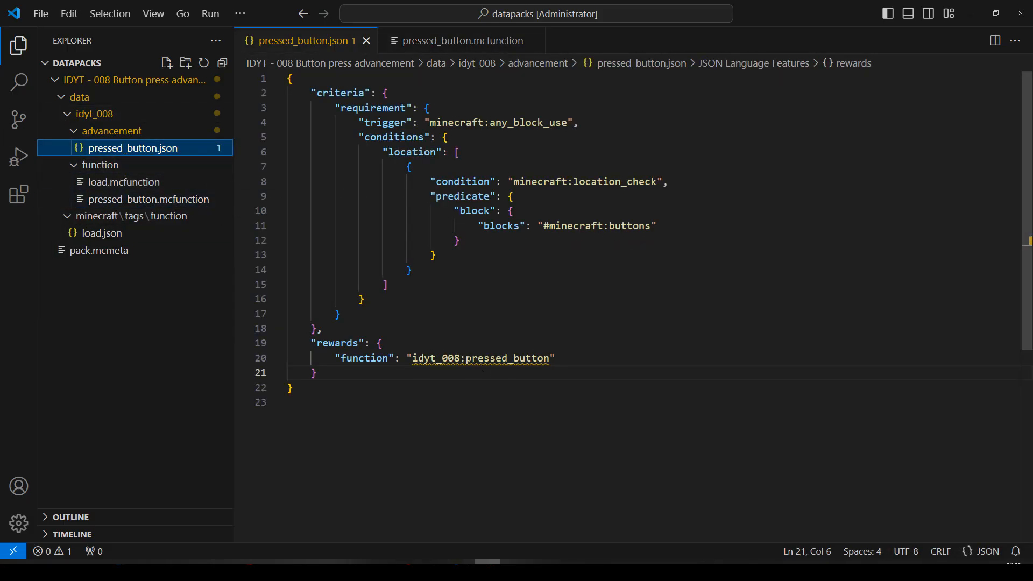
pyautogui.click(550, 359)
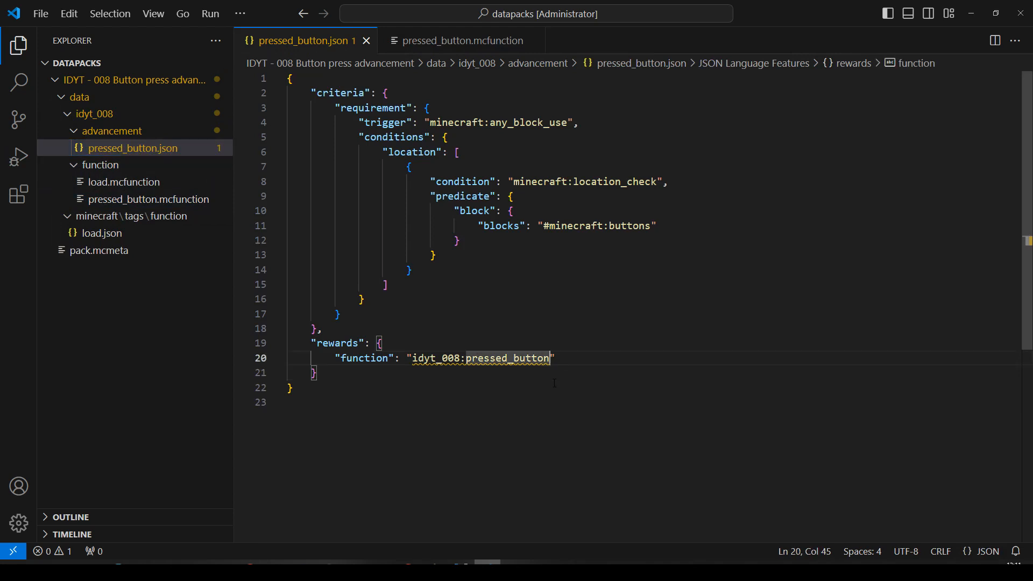
pyautogui.press('BackSpace')
pyautogui.write('n')
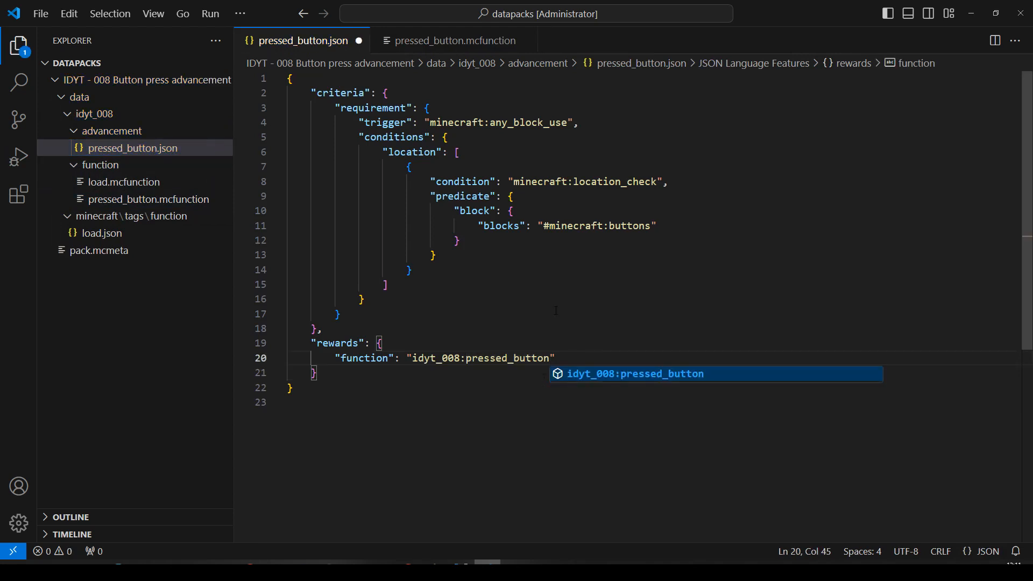
pyautogui.hotkey('ctrl', 's')
pyautogui.click(452, 41)
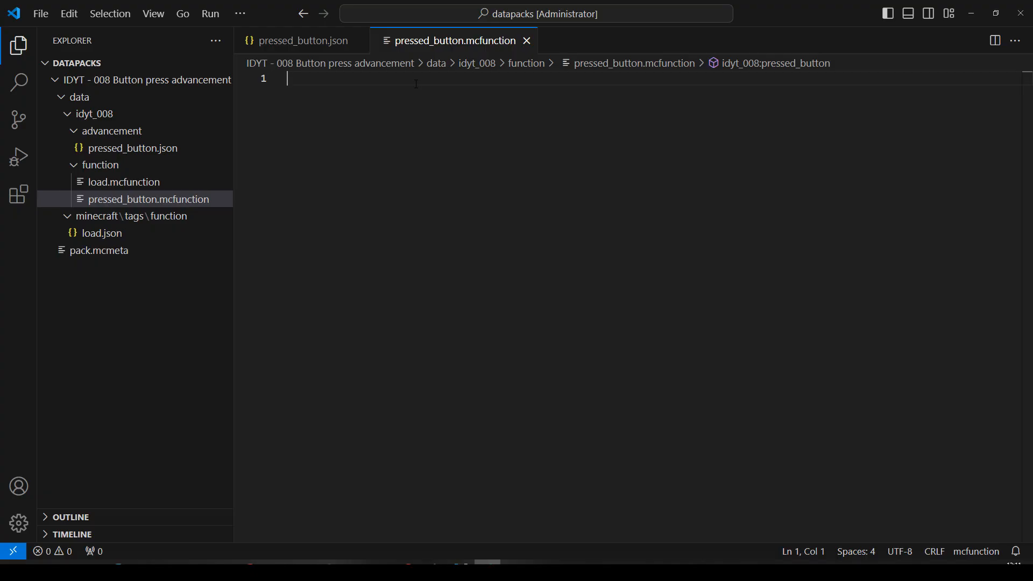
pyautogui.write('advan')
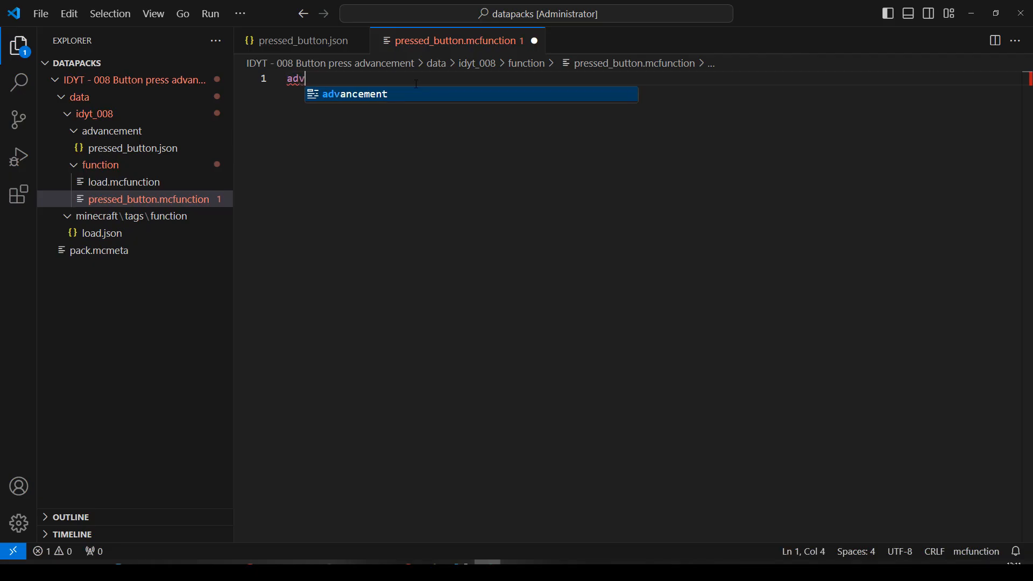
# Step: Write 'advancement revoke @s only idyt_008:pressed_button' and 'say I pressed a button!' and save the function
pyautogui.press('Tab')
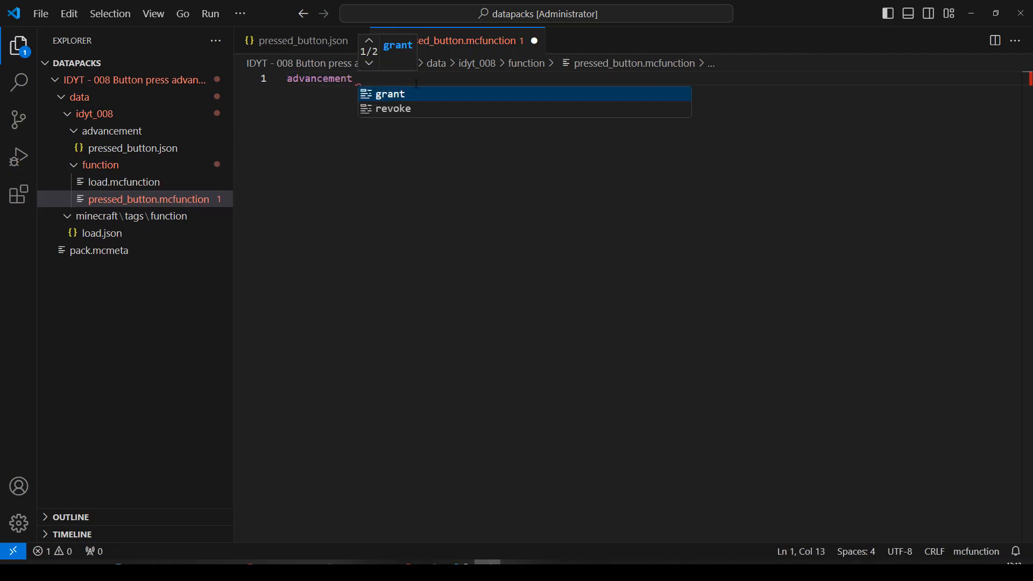
pyautogui.write('revoke ')
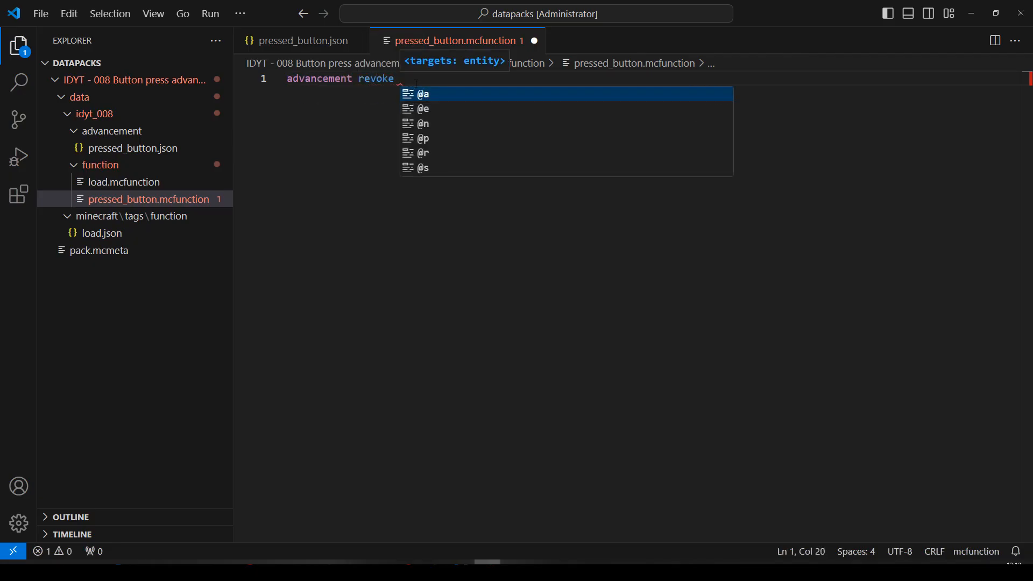
pyautogui.write('@s o')
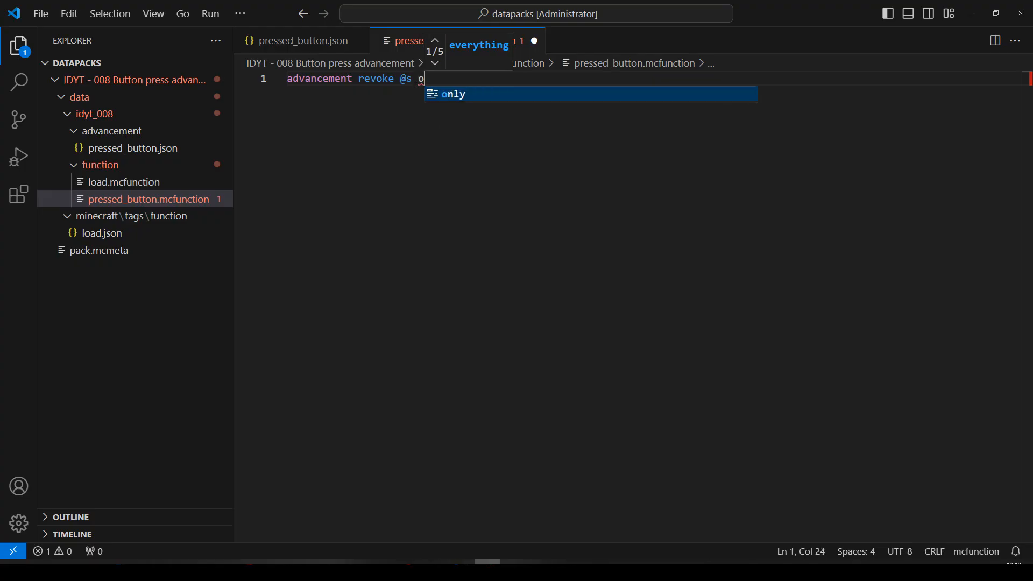
pyautogui.write('nly ')
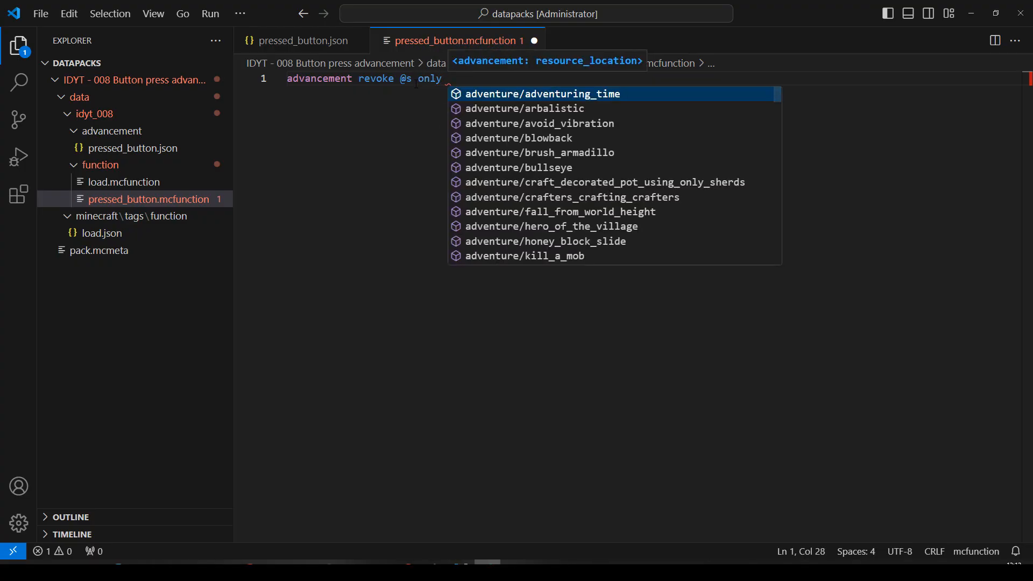
pyautogui.write('id')
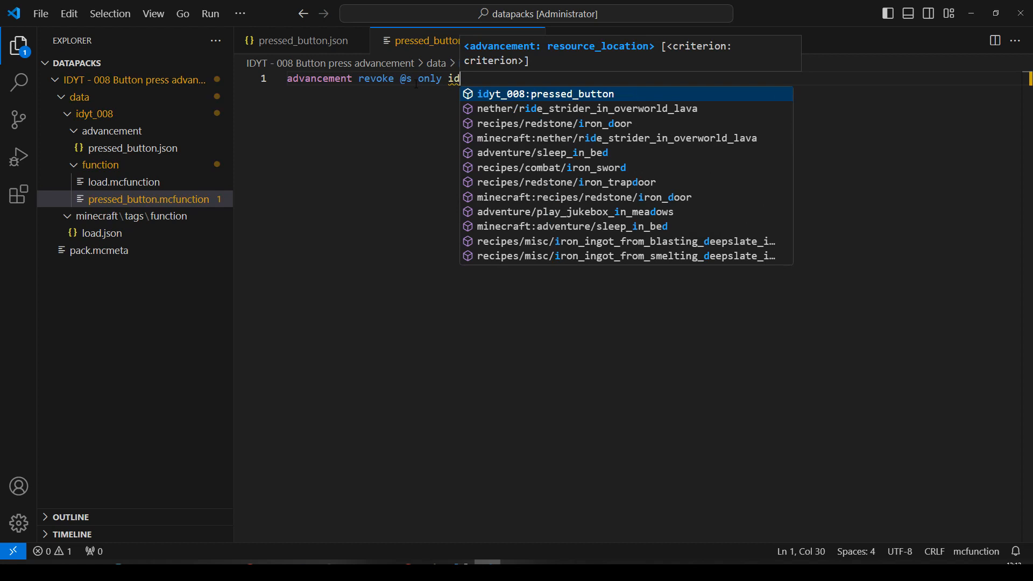
pyautogui.press('Tab')
pyautogui.press('Return')
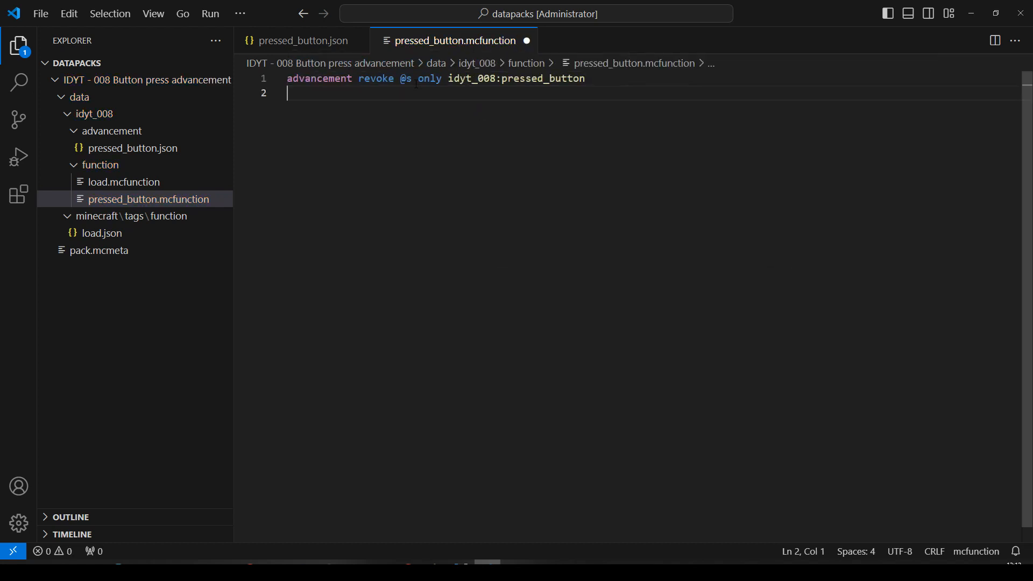
pyautogui.write('say I pre')
pyautogui.write('ssed a bu')
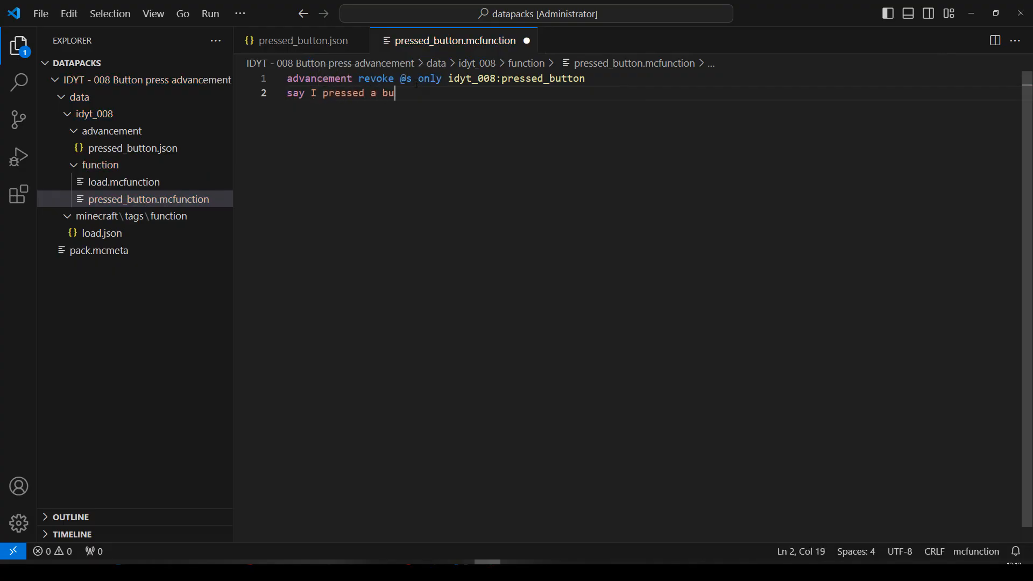
pyautogui.write('tton!')
pyautogui.hotkey('ctrl', 's')
# Step: Back in Minecraft, run /reload and place and press the polished blackstone button
pyautogui.hotkey('alt', 'Tab')
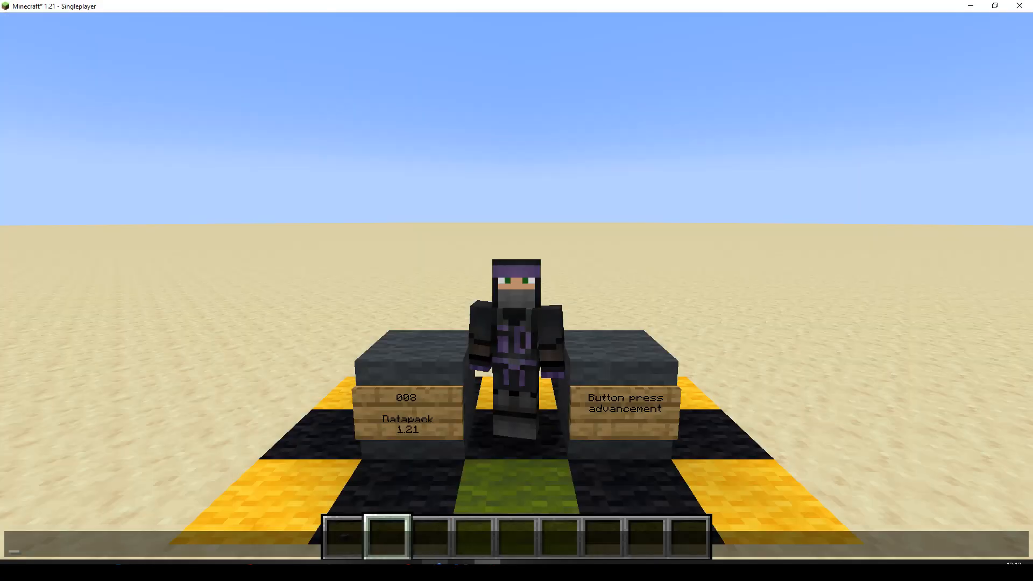
pyautogui.press('Escape')
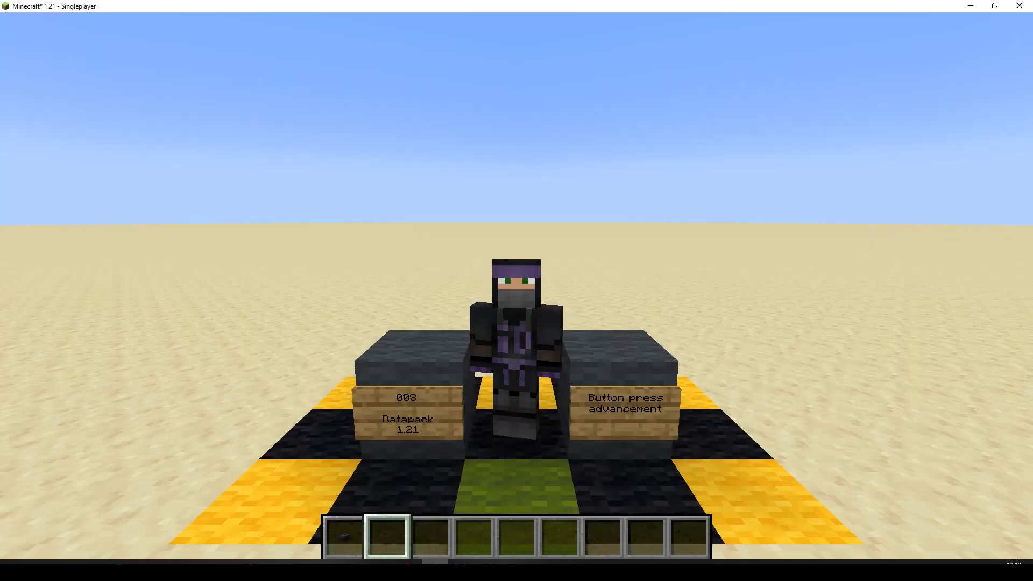
pyautogui.press('F5')
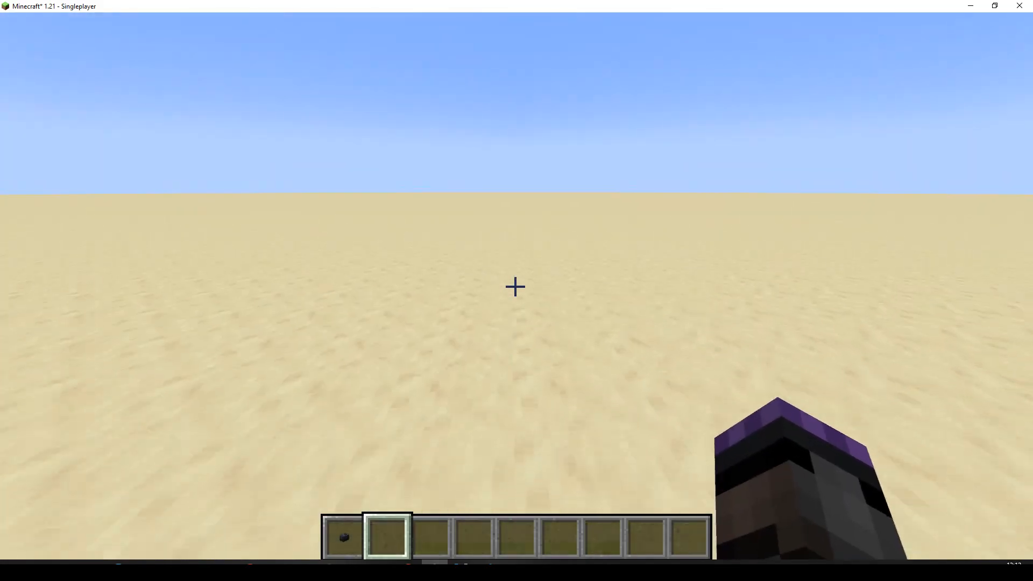
pyautogui.write('/reload')
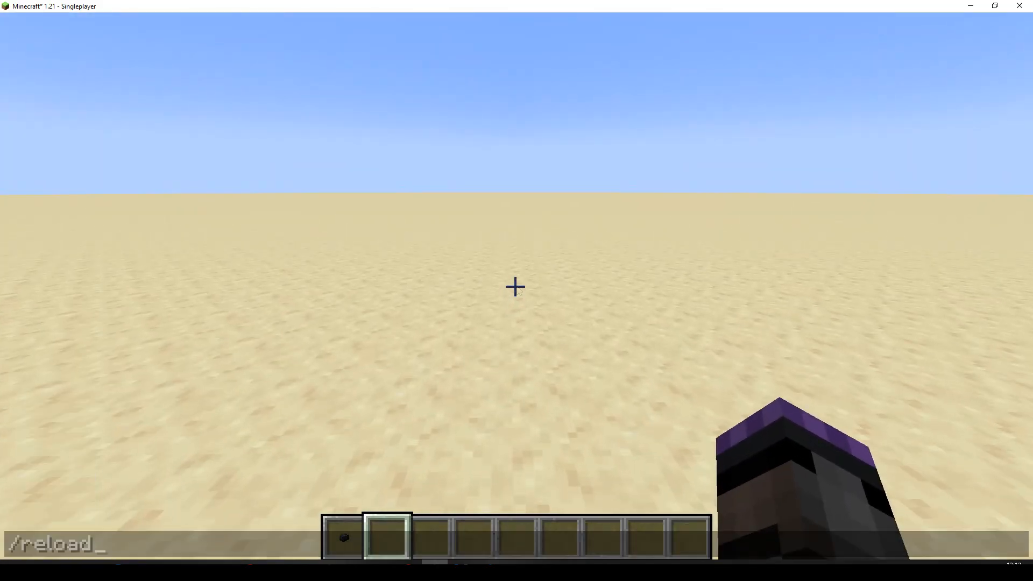
pyautogui.press('Return')
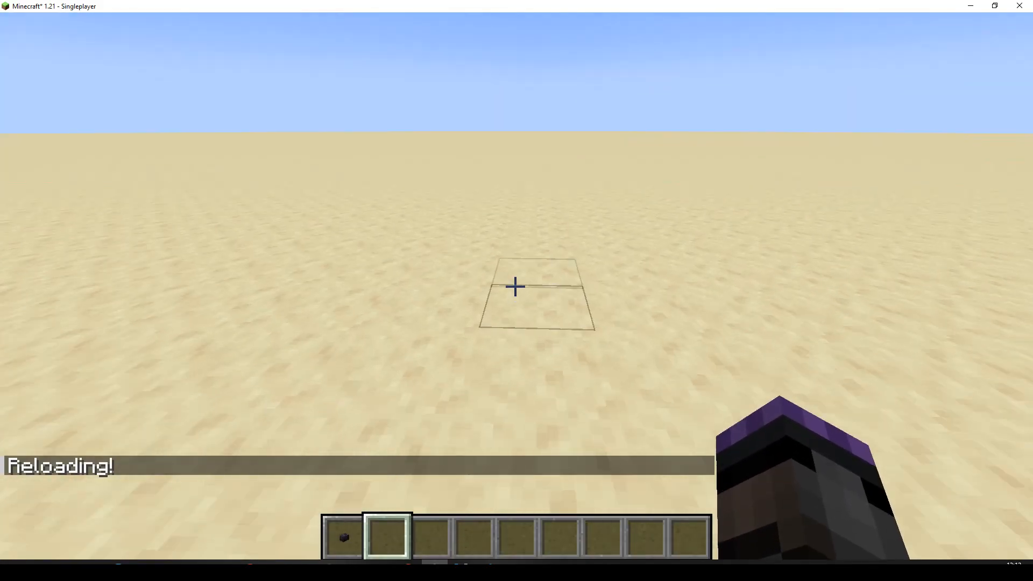
pyautogui.press('1')
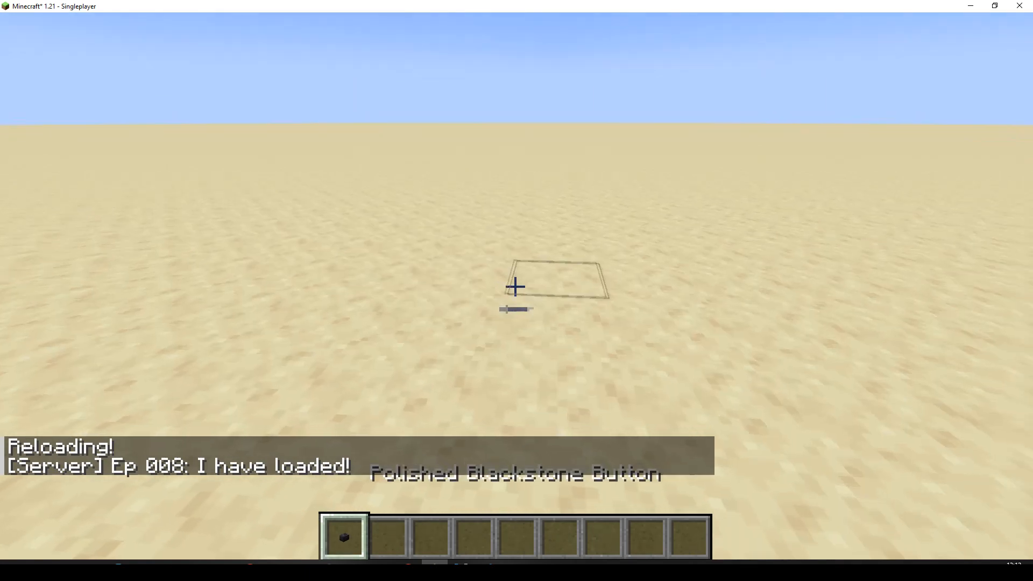
pyautogui.rightClick(515, 286)
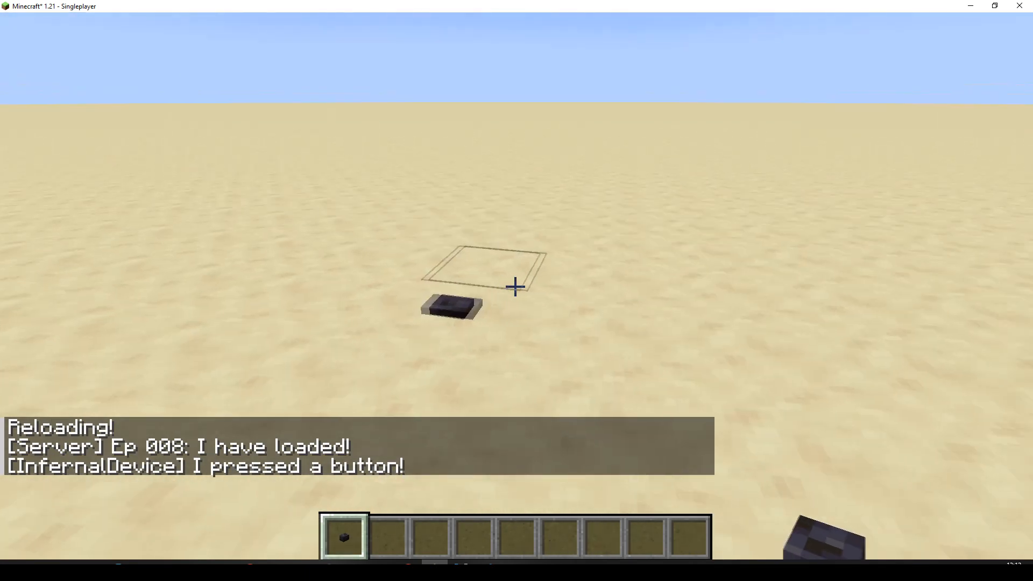
# Step: Take a warped button and a stone button from the creative search into the hotbar
pyautogui.press('e')
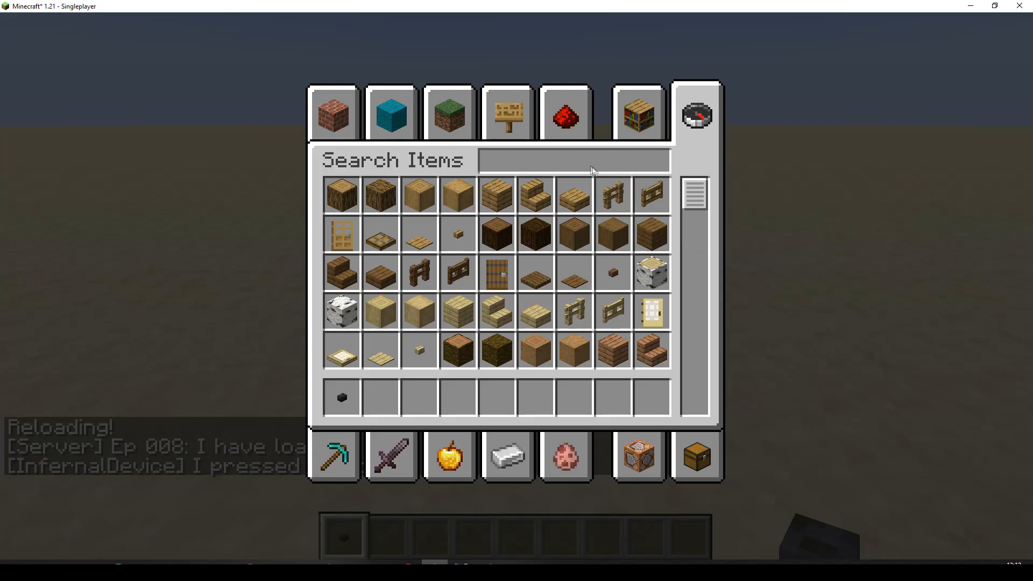
pyautogui.write('tt')
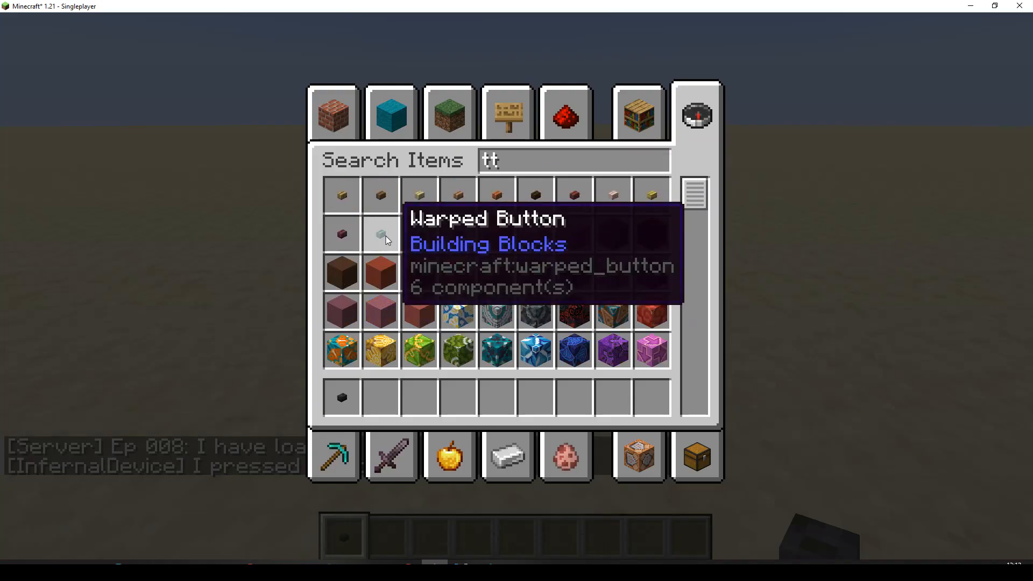
pyautogui.keyDown('shift'); pyautogui.click(381, 234); pyautogui.keyUp('shift')
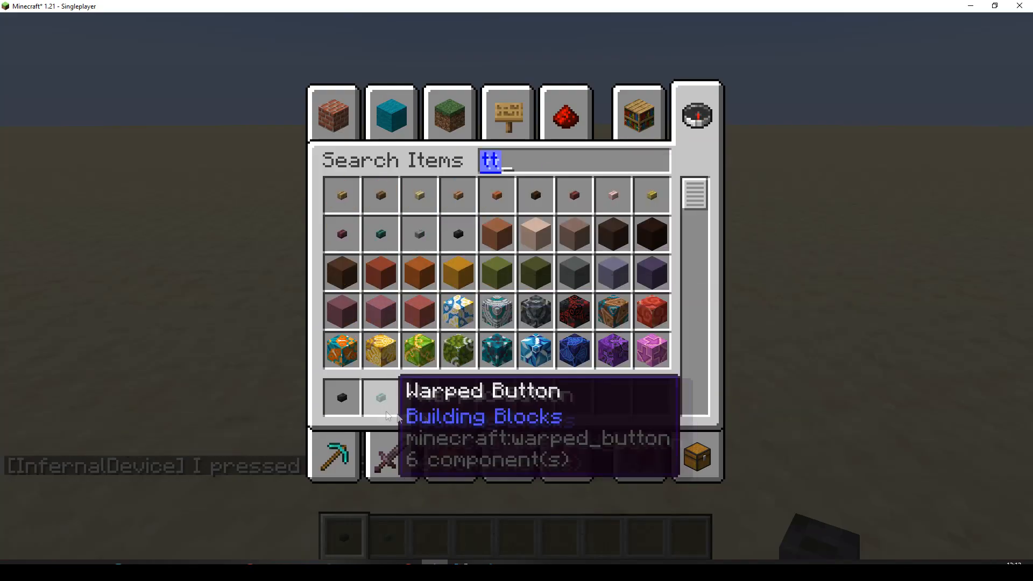
pyautogui.click(419, 233)
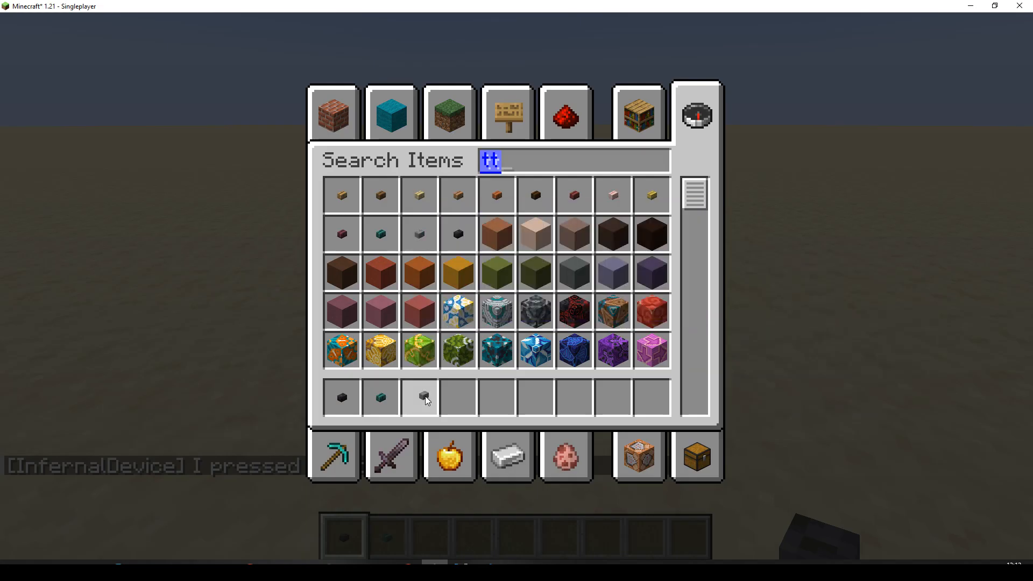
pyautogui.click(419, 396)
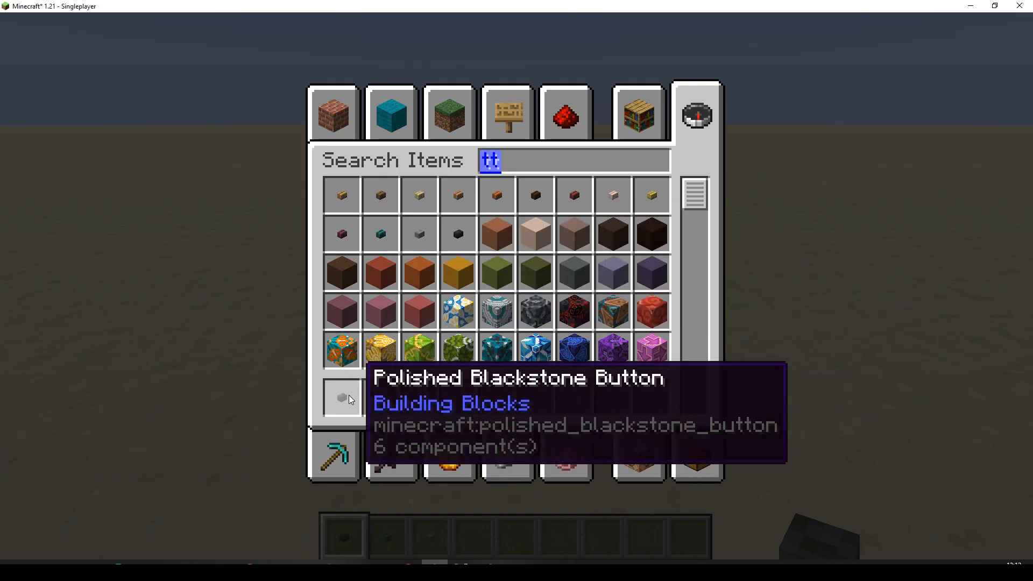
pyautogui.press('e')
# Step: Place warped and stone buttons, press the stone one and review 'I pressed a button!' in chat
pyautogui.press('2')
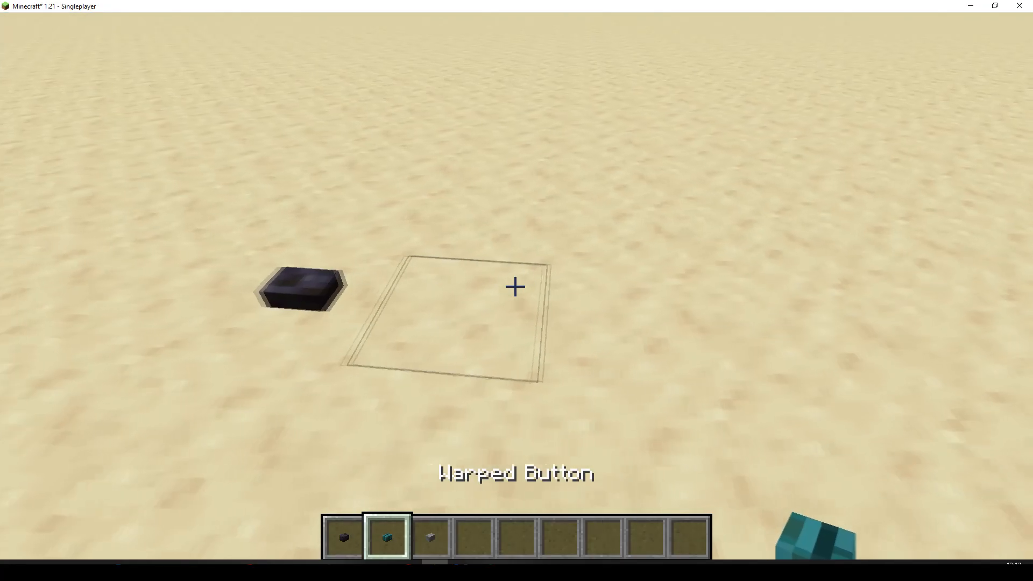
pyautogui.rightClick(513, 286)
pyautogui.press('3')
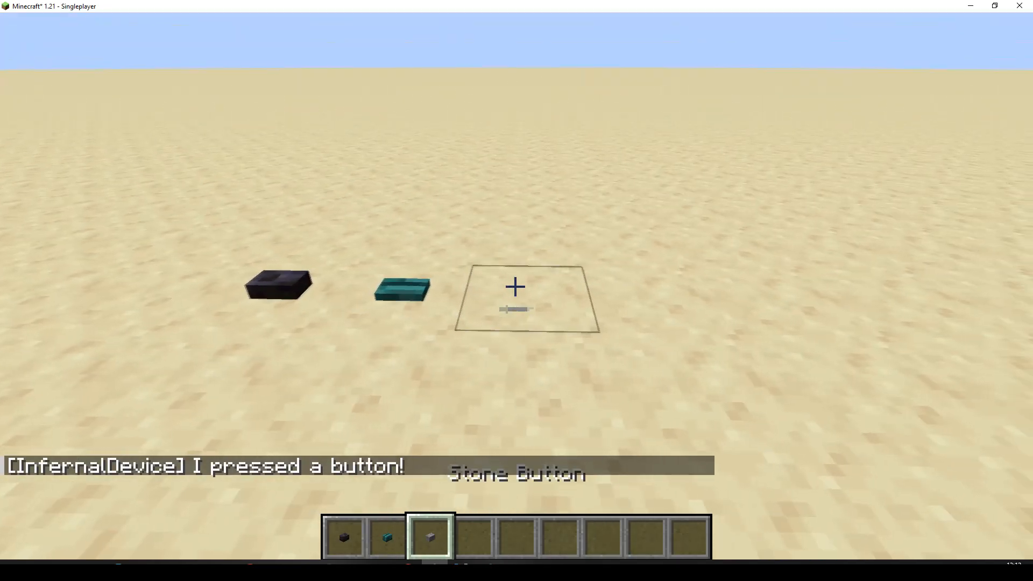
pyautogui.rightClick(514, 287)
pyautogui.rightClick(514, 286)
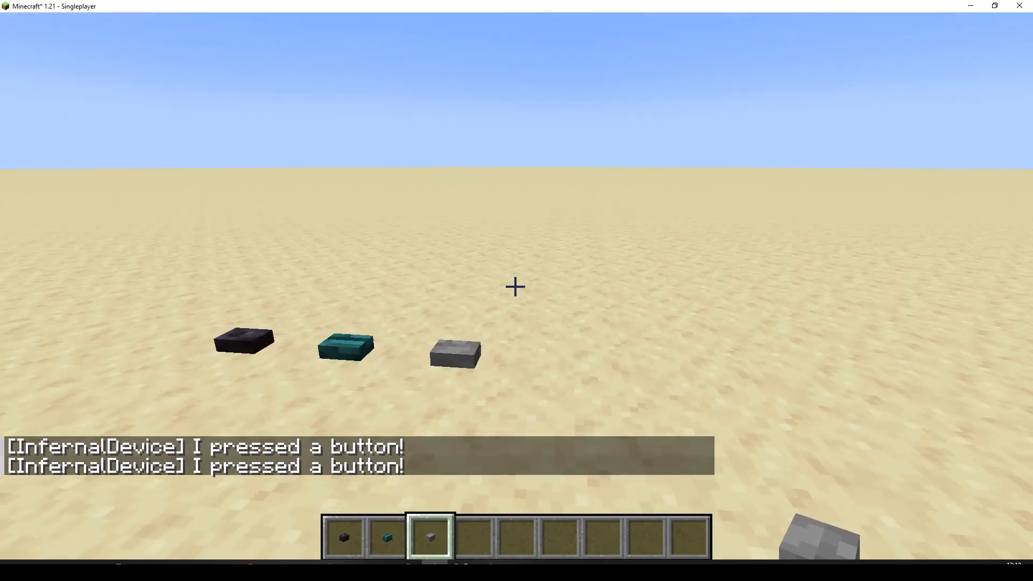
pyautogui.press('t')
# Step: In pressed_button.json change the block from '#minecraft:buttons' to 'minecraft:oak_button' and save
pyautogui.hotkey('alt', 'Tab')
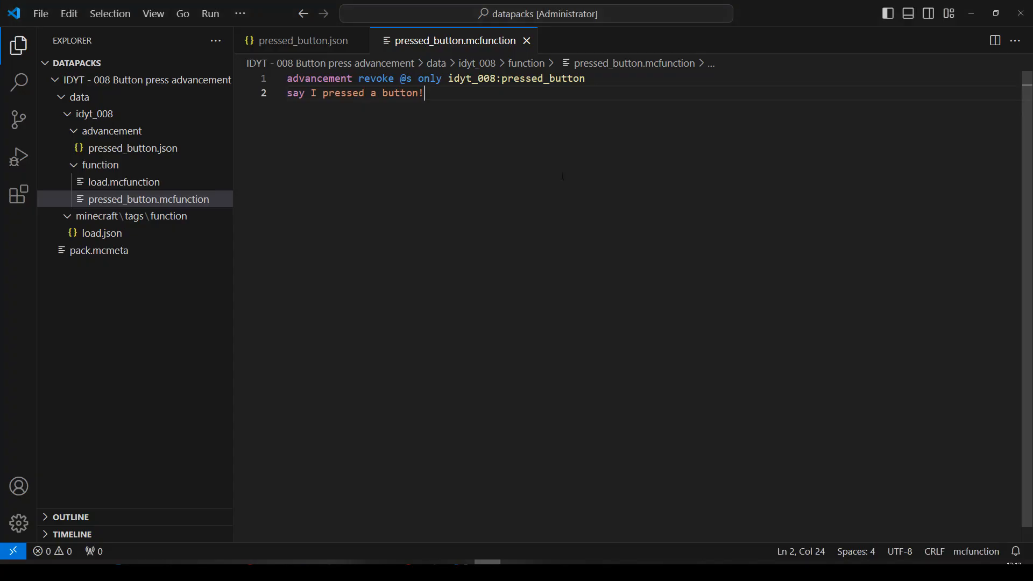
pyautogui.click(302, 40)
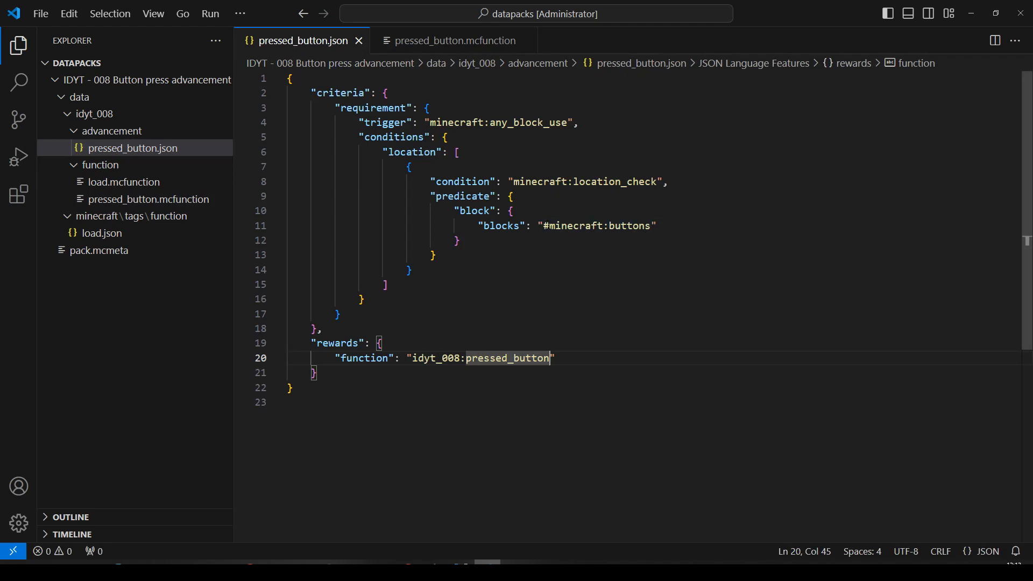
pyautogui.click(549, 227)
pyautogui.press('BackSpace')
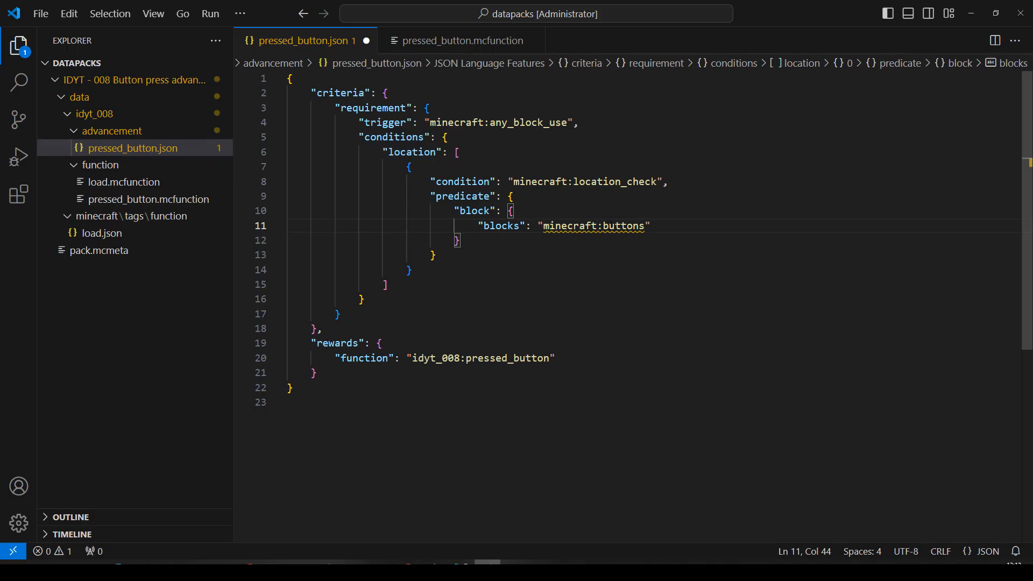
pyautogui.click(603, 226)
pyautogui.write('oak_')
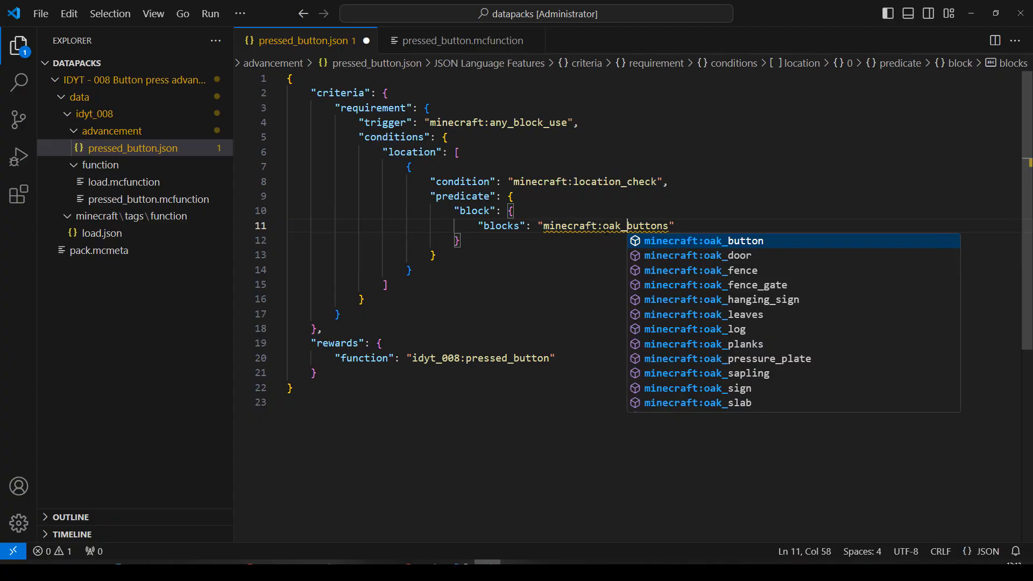
pyautogui.press('Right')
pyautogui.press('Right')
pyautogui.press('Right')
pyautogui.press('Right')
pyautogui.press('BackSpace')
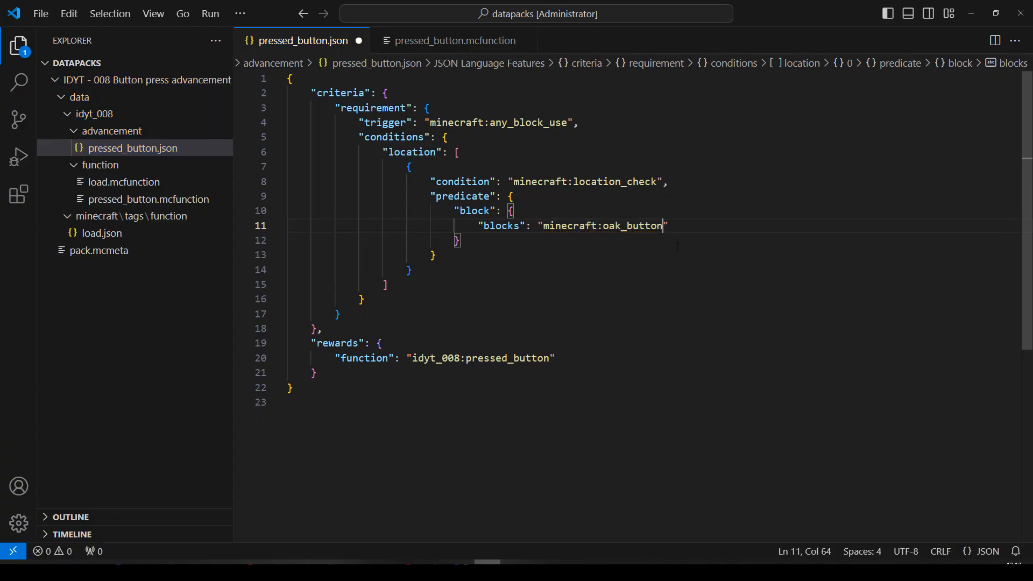
pyautogui.hotkey('ctrl', 's')
pyautogui.click(439, 557)
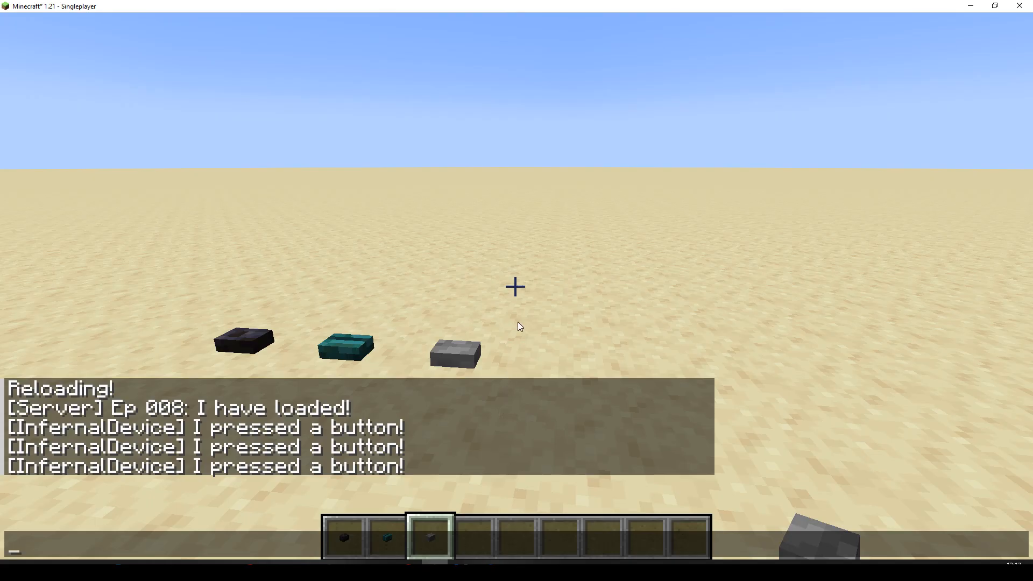
# Step: Run /reload and take an Oak Button from the creative search into the hotbar
pyautogui.press('/')
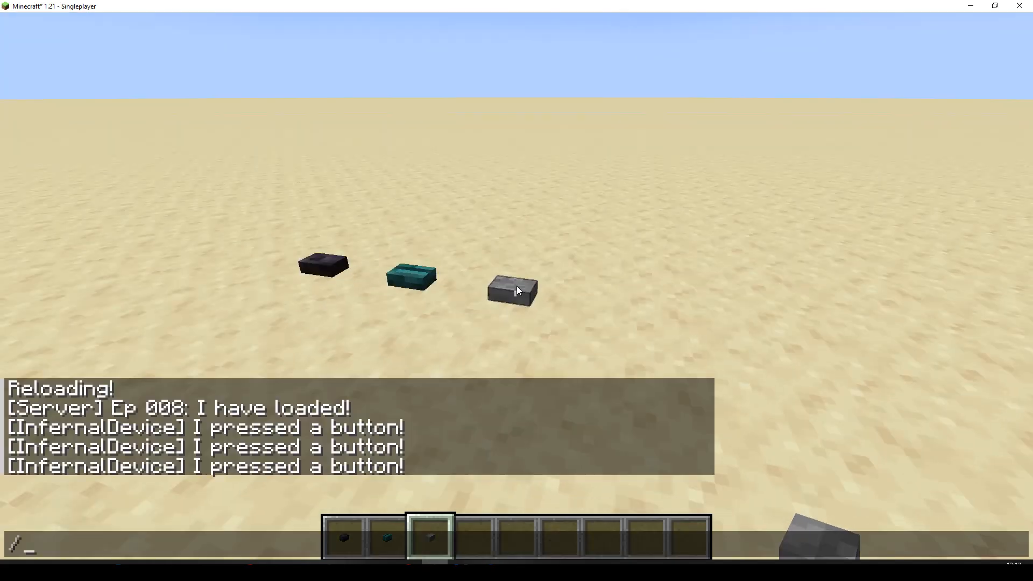
pyautogui.write('reload')
pyautogui.press('Return')
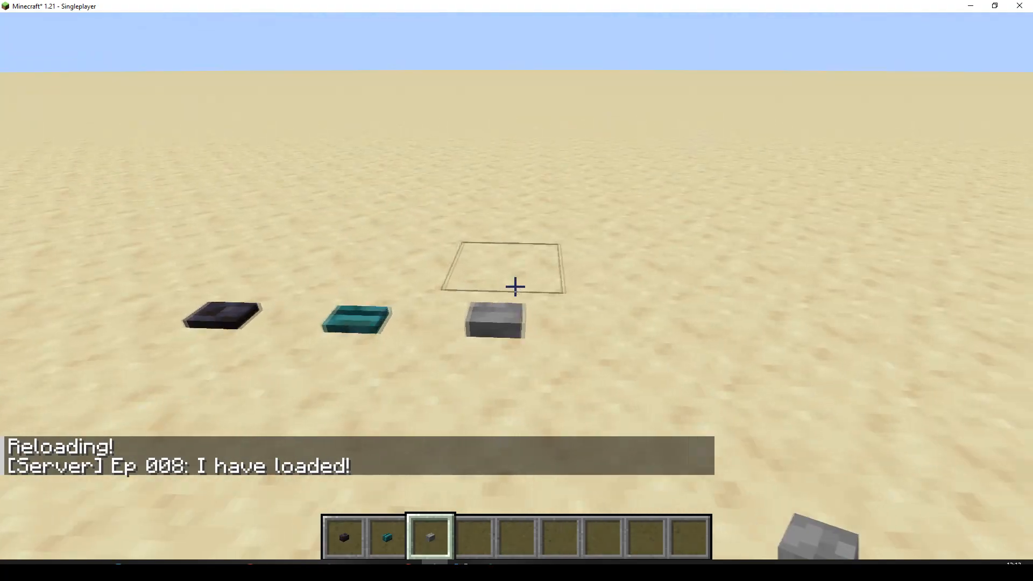
pyautogui.write('e')
pyautogui.write('tt')
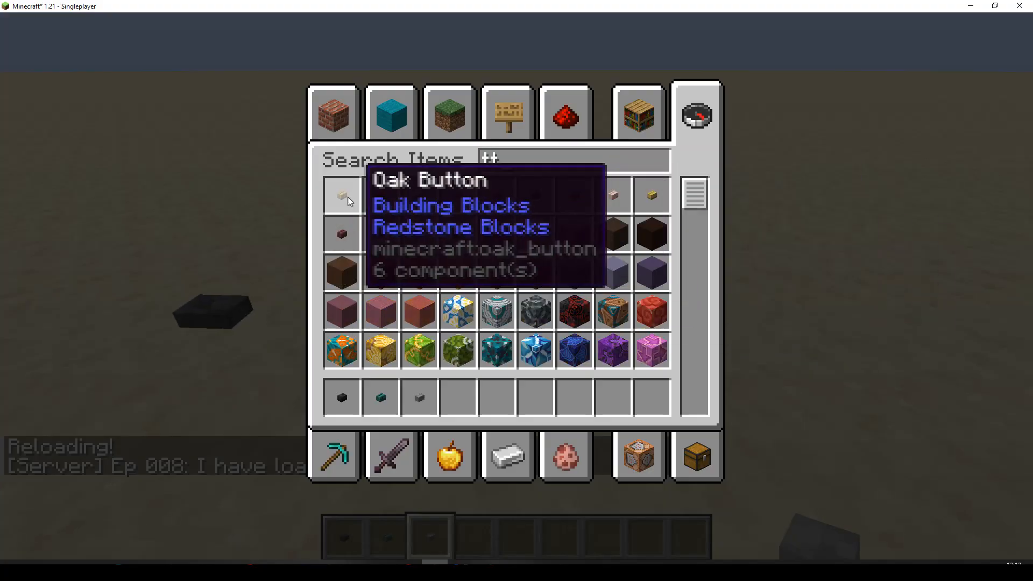
pyautogui.keyDown('shift'); pyautogui.click(341, 237); pyautogui.keyUp('shift')
pyautogui.press('Escape')
# Step: Place and press the oak button to get the chat message, then view it in third person
pyautogui.press('4')
pyautogui.rightClick(514, 285)
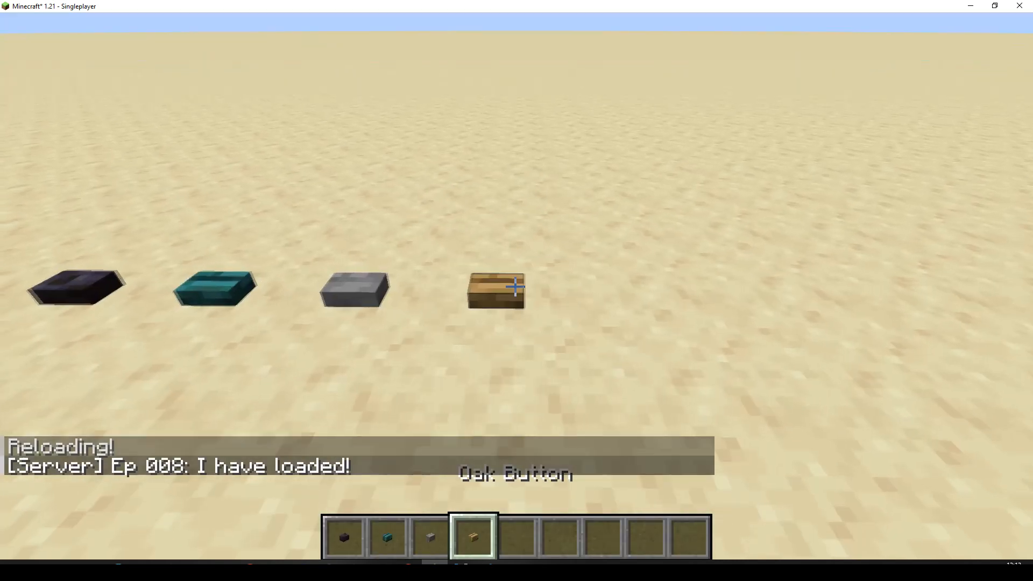
pyautogui.rightClick(514, 286)
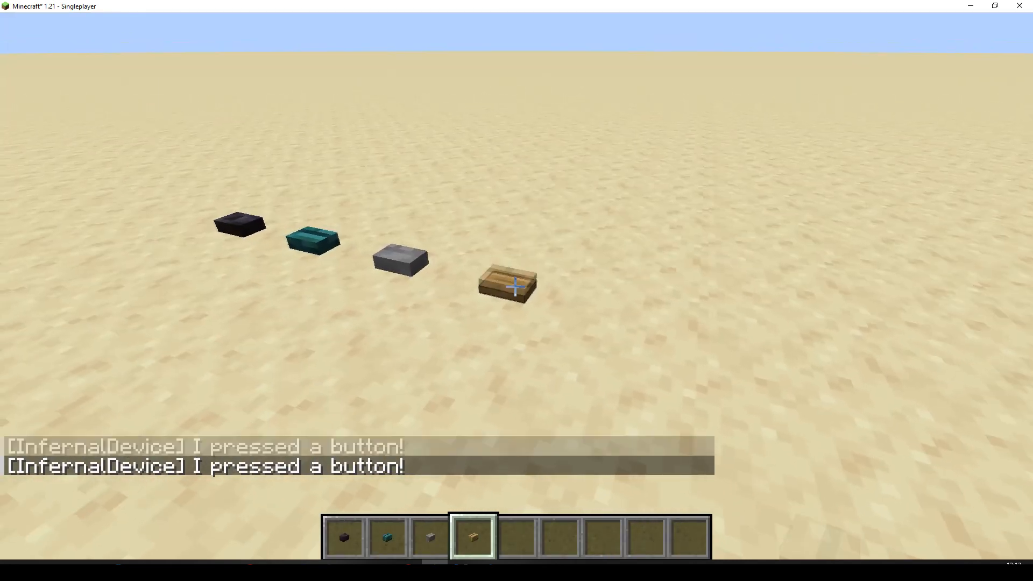
pyautogui.press('F5')
pyautogui.press('F5')
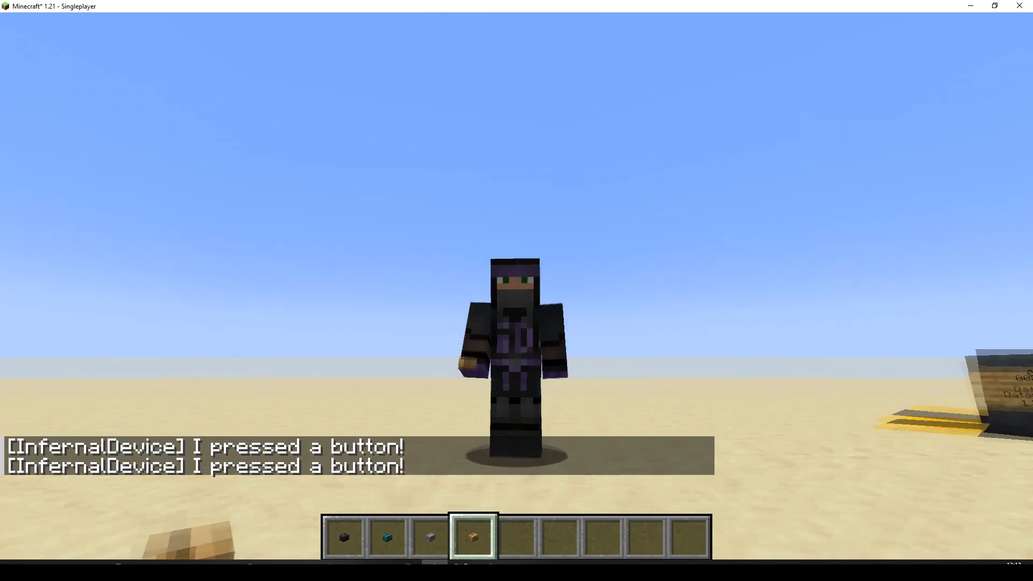